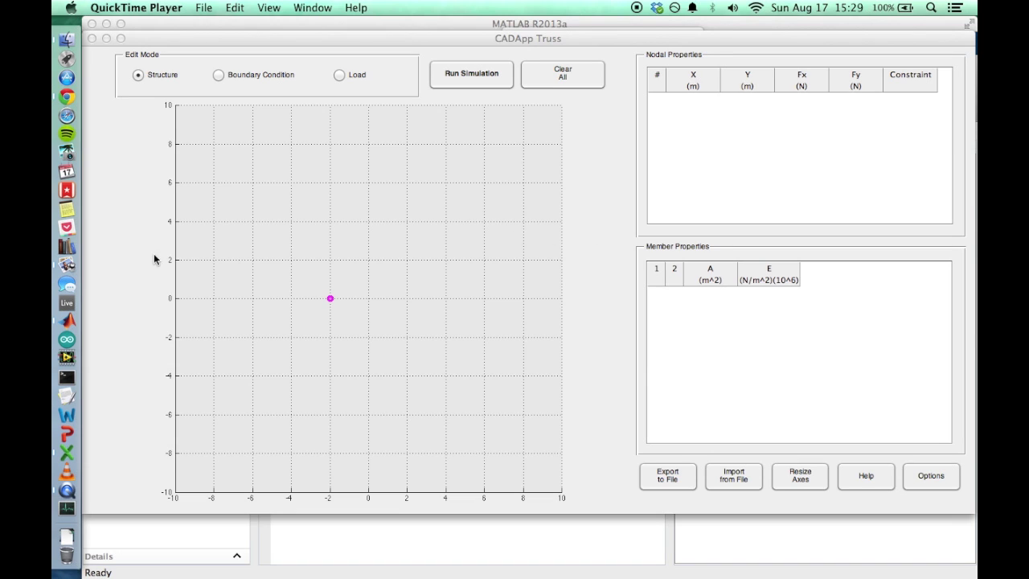
Step: Bring the Sample Problem 11.4 handout PDF to the front in Preview
{"action": "left_click", "coordinate": [65, 265]}
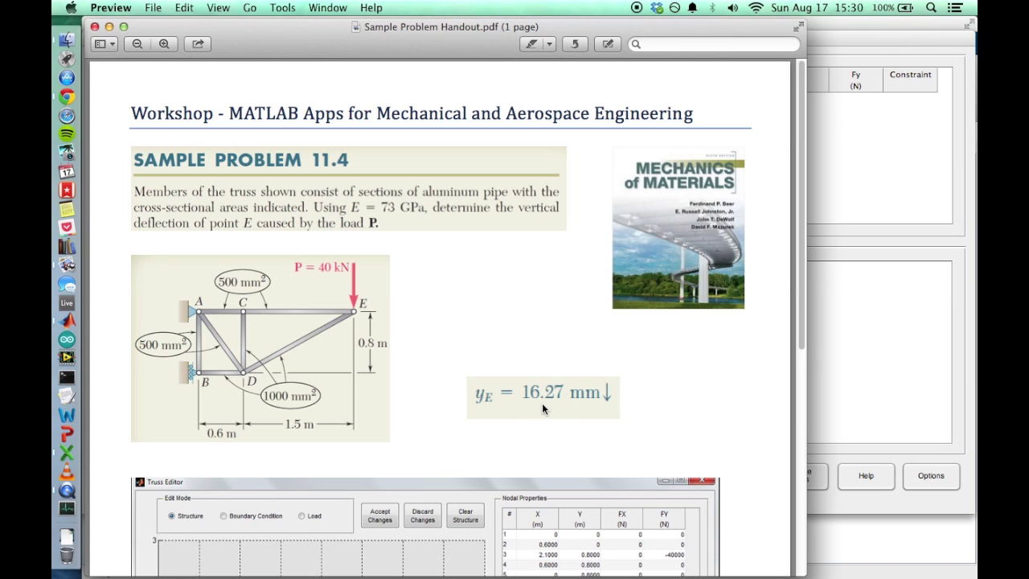
Step: Scroll down to the handout's Truss Editor example, then back up
{"action": "scroll", "coordinate": [542, 407], "scroll_direction": "down", "scroll_amount": 10}
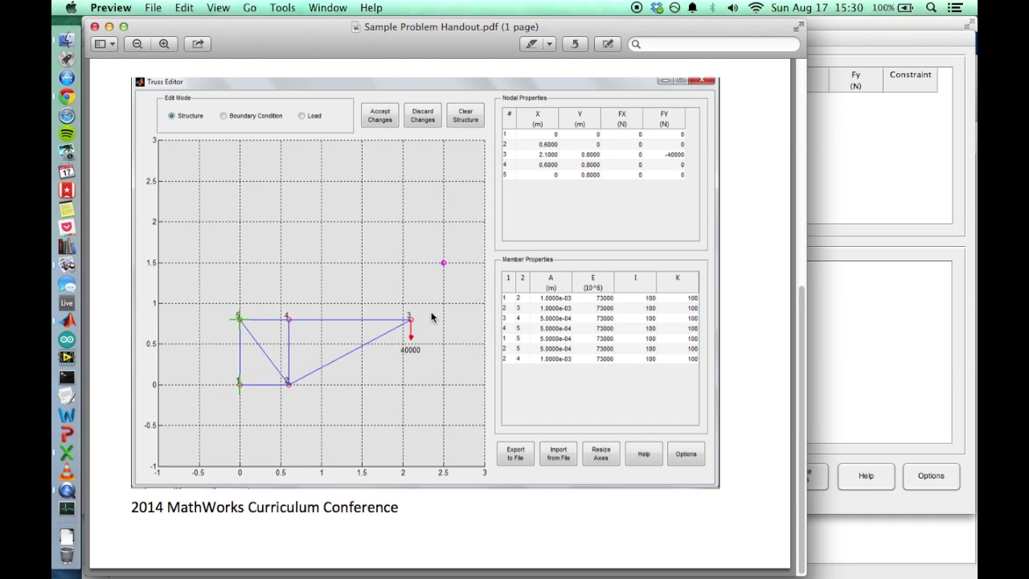
{"action": "scroll", "coordinate": [430, 316], "scroll_direction": "up", "scroll_amount": 10}
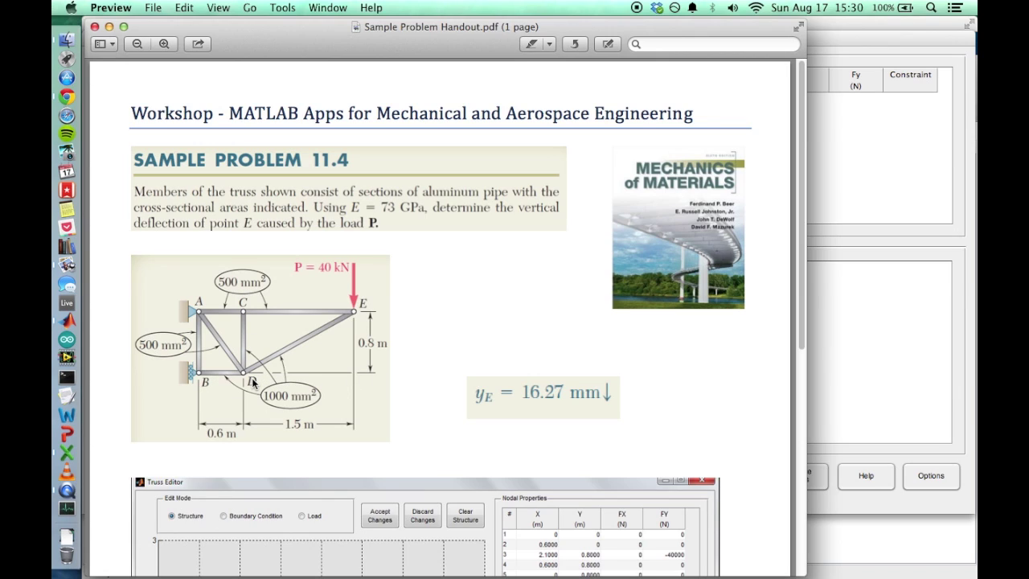
Step: Back in the truss editor, resize the axes to run from -1 to 4 on X and Y
{"action": "left_click", "coordinate": [72, 320]}
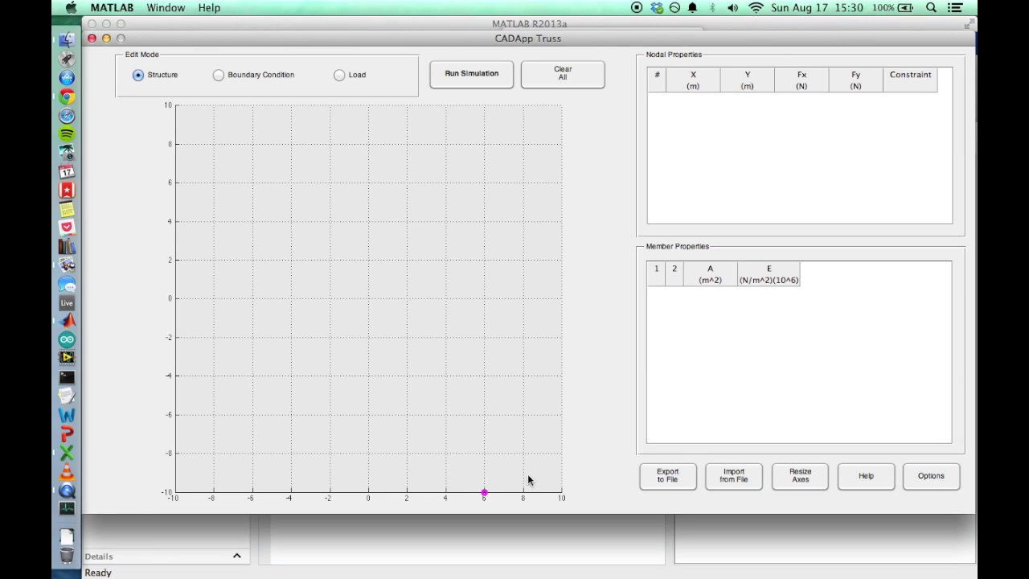
{"action": "left_click", "coordinate": [802, 476]}
{"action": "left_click", "coordinate": [519, 269]}
{"action": "key", "text": "BackSpace"}
{"action": "key", "text": "Tab"}
{"action": "type", "text": "4"}
{"action": "key", "text": "Tab"}
{"action": "type", "text": "-1"}
{"action": "key", "text": "Tab"}
{"action": "type", "text": "4"}
{"action": "left_click", "coordinate": [513, 327]}
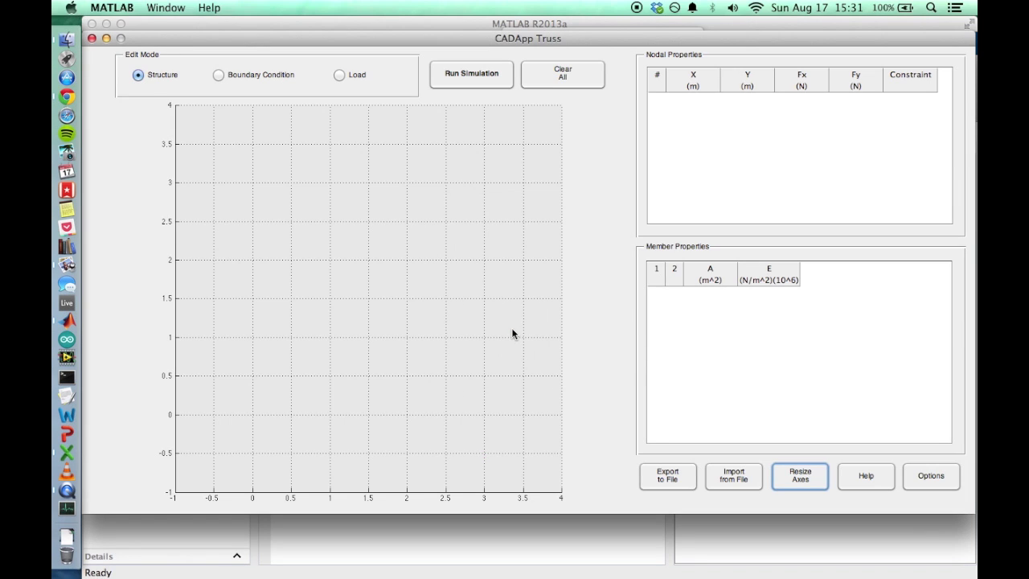
{"action": "left_click", "coordinate": [512, 330]}
{"action": "left_click", "coordinate": [931, 476]}
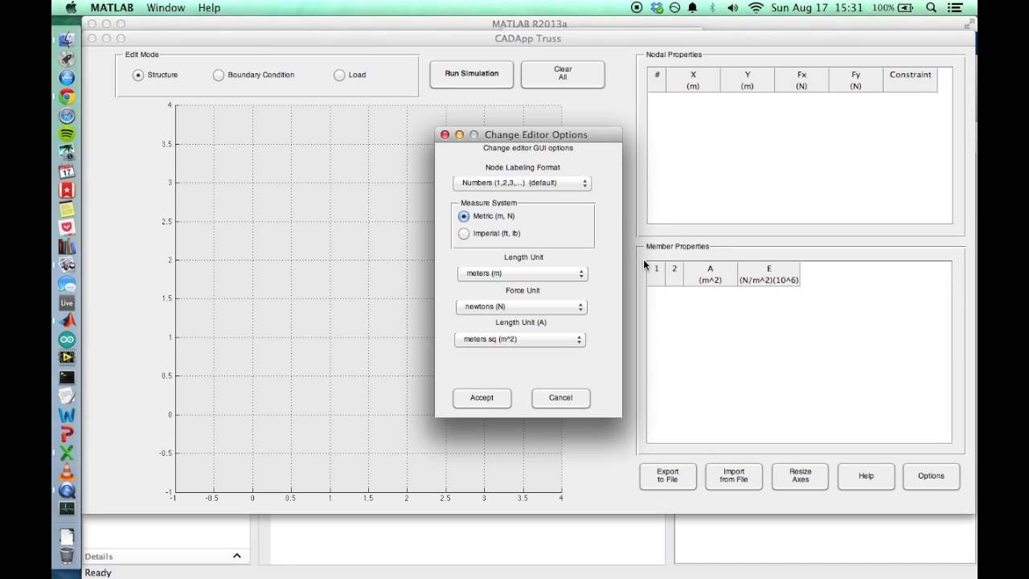
Step: Set node labeling to Uppercase Letters and area unit to millimeters sq, then accept
{"action": "left_click", "coordinate": [556, 184]}
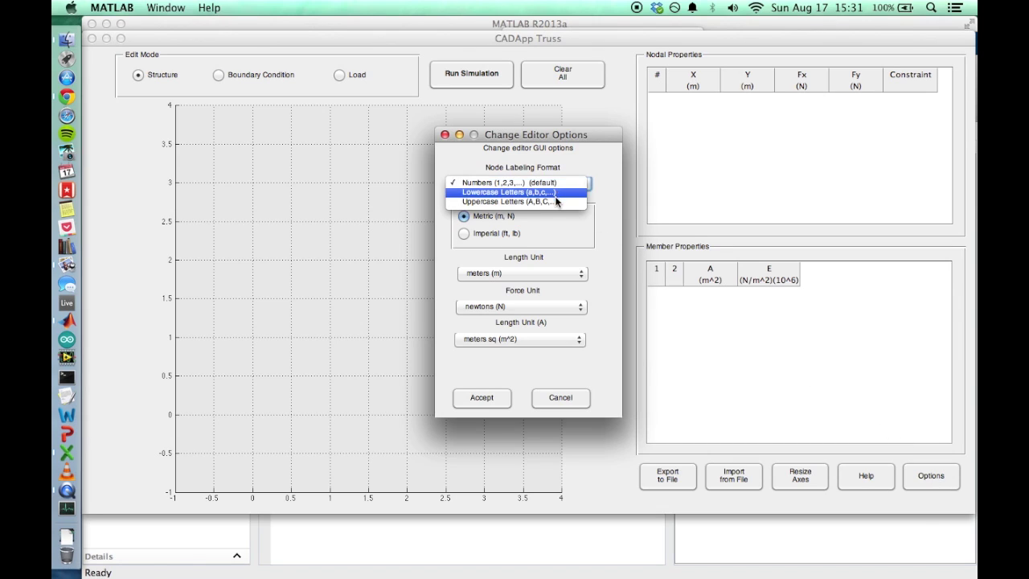
{"action": "left_click", "coordinate": [556, 202]}
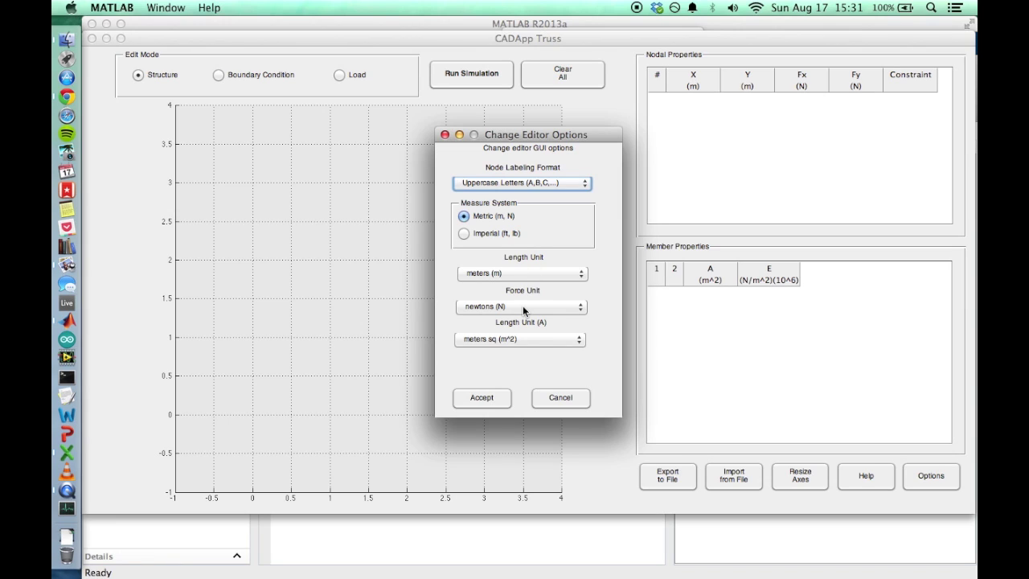
{"action": "left_click", "coordinate": [527, 339]}
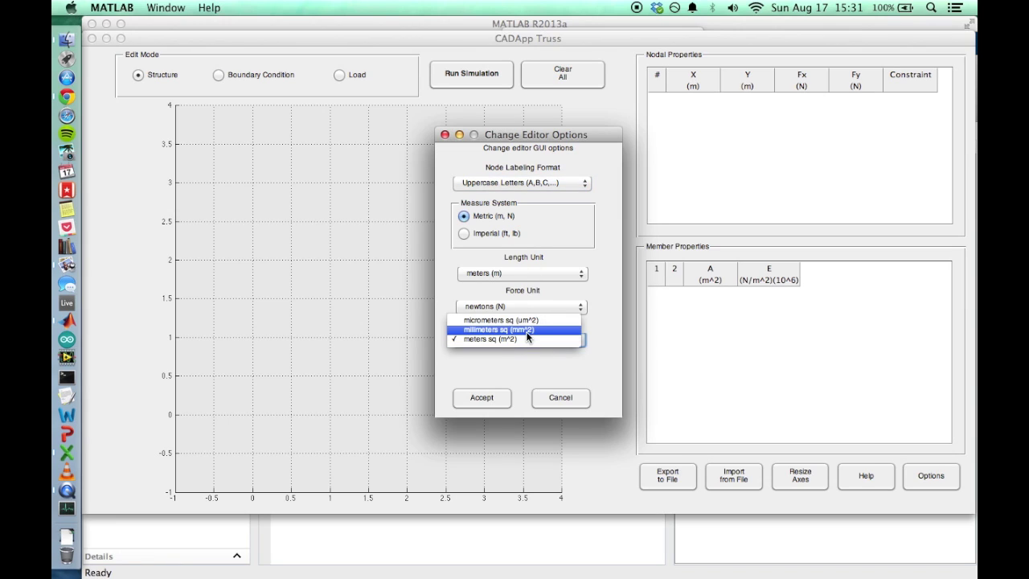
{"action": "left_click", "coordinate": [526, 330]}
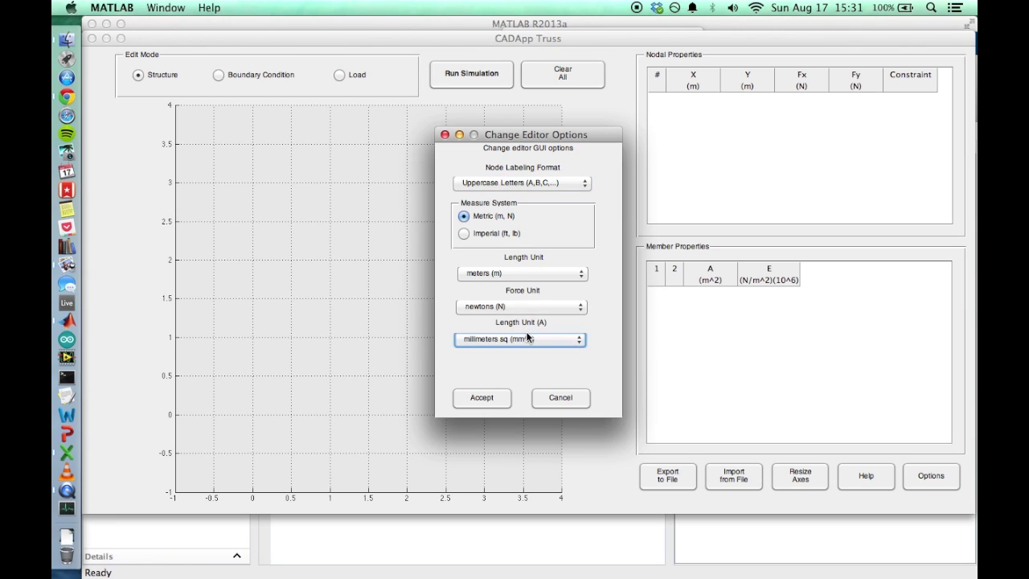
{"action": "left_click", "coordinate": [482, 398]}
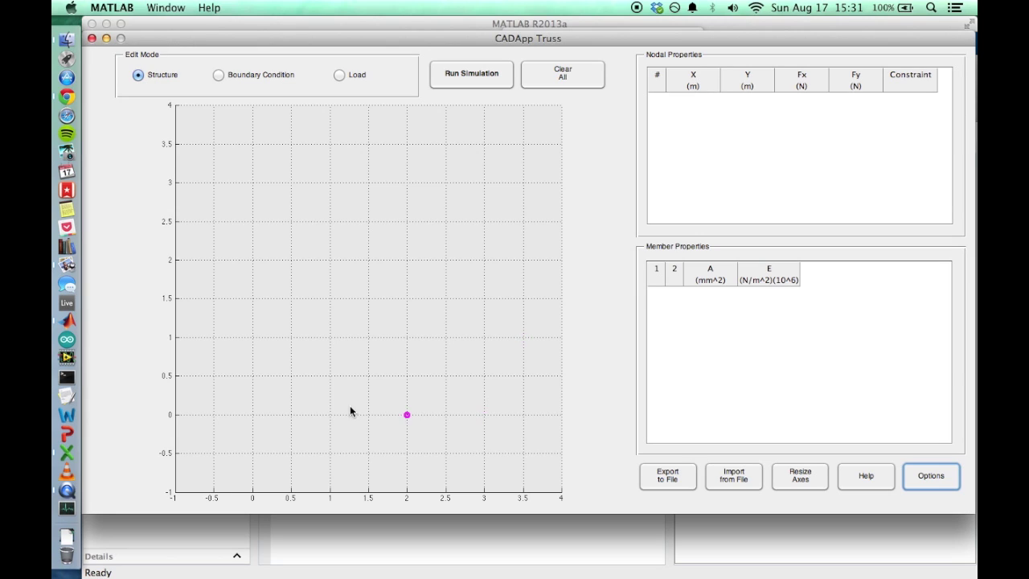
Step: Place nodes A–E at (0,0), (0,1), (1,1), (1,0) and (2.5,1)
{"action": "left_click", "coordinate": [259, 417]}
{"action": "left_click", "coordinate": [250, 336]}
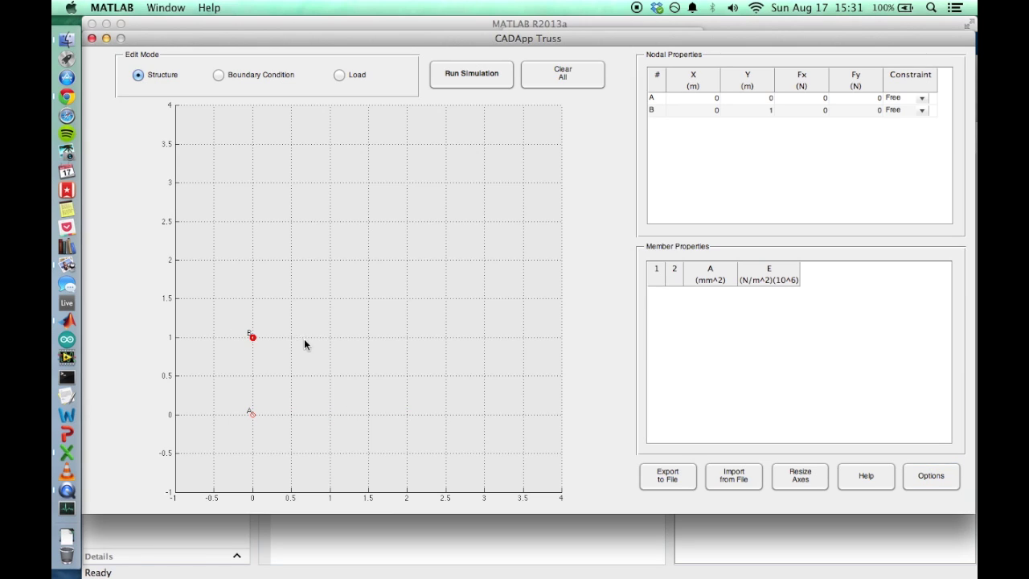
{"action": "left_click", "coordinate": [333, 341]}
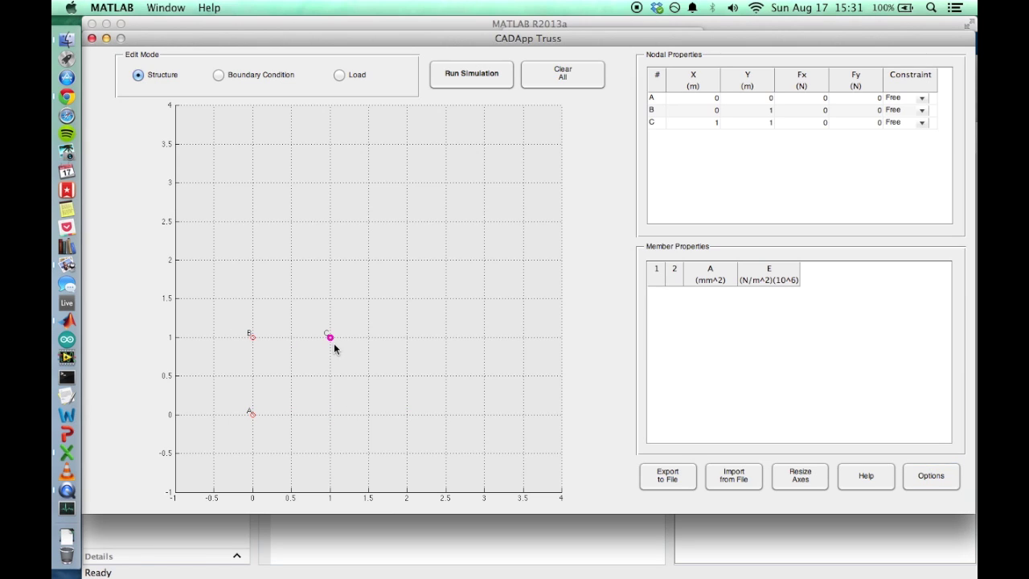
{"action": "left_click", "coordinate": [331, 413]}
{"action": "left_click", "coordinate": [447, 339]}
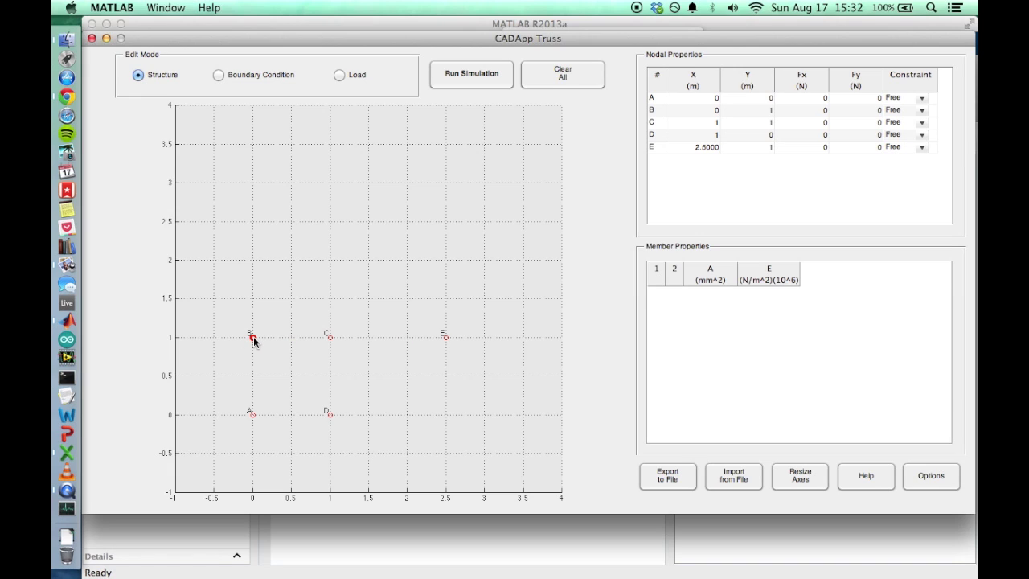
Step: Draw the seven members A–B, B–C, C–E, D–E, C–D, A–D and B–D
{"action": "left_click", "coordinate": [260, 412]}
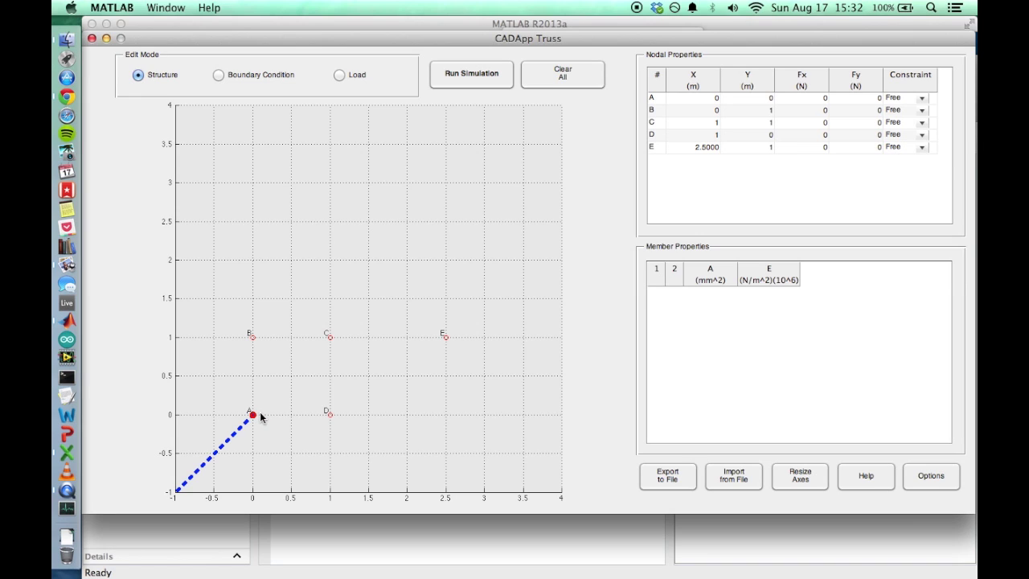
{"action": "left_click", "coordinate": [259, 344]}
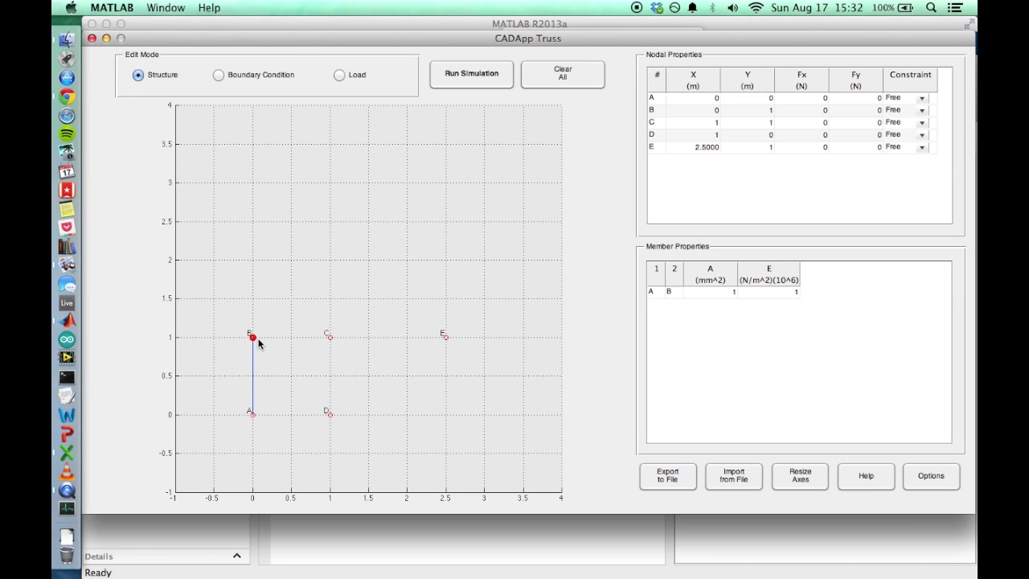
{"action": "left_click", "coordinate": [256, 342]}
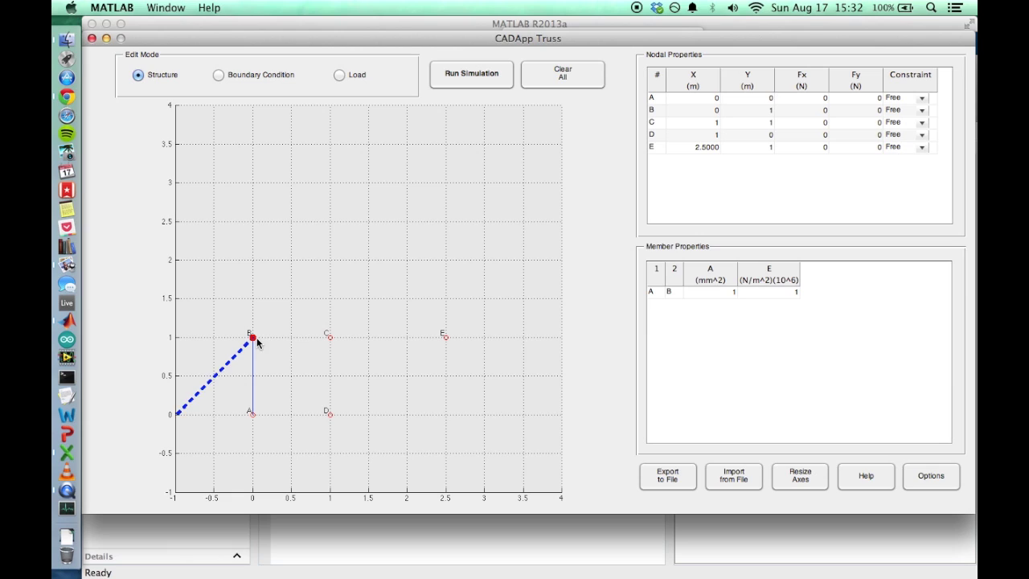
{"action": "left_click", "coordinate": [333, 340]}
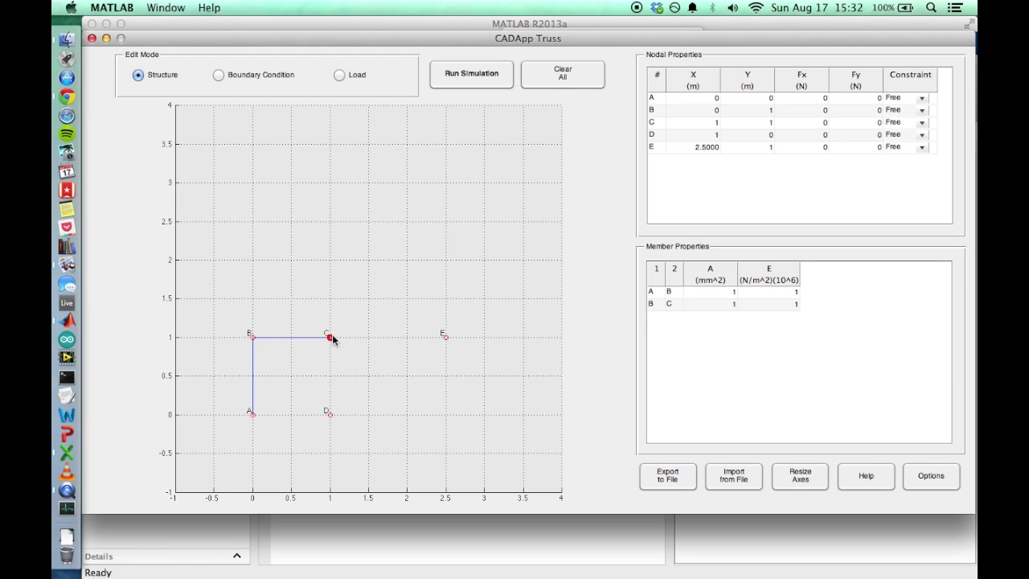
{"action": "left_click", "coordinate": [331, 339]}
{"action": "left_click", "coordinate": [447, 338]}
{"action": "left_click", "coordinate": [447, 338]}
{"action": "left_click", "coordinate": [331, 413]}
{"action": "left_click", "coordinate": [330, 414]}
{"action": "left_click", "coordinate": [330, 337]}
{"action": "left_click", "coordinate": [253, 414]}
{"action": "left_click", "coordinate": [331, 414]}
{"action": "left_click", "coordinate": [253, 335]}
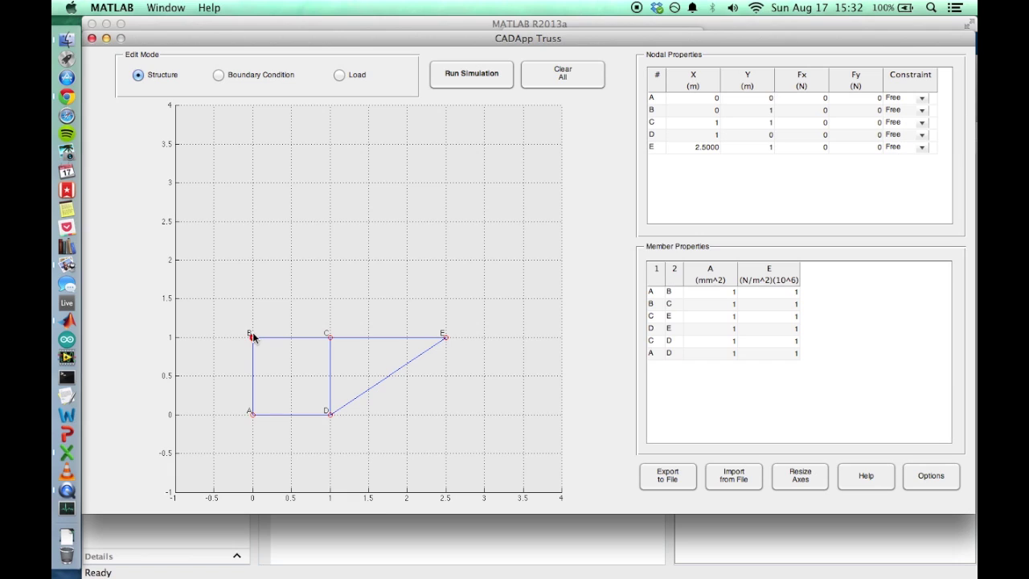
{"action": "left_click", "coordinate": [330, 414]}
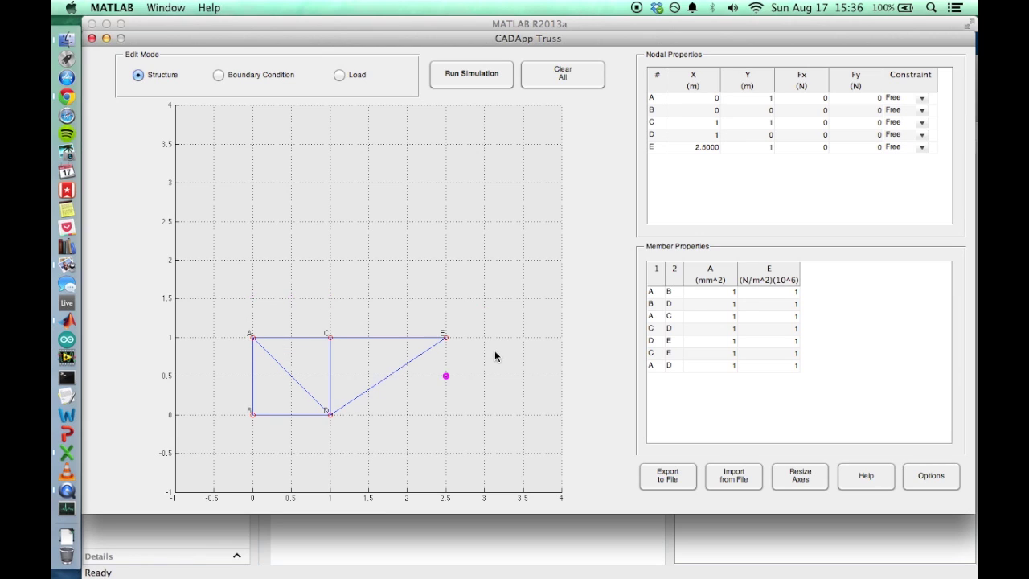
Step: In the node table, set node A's Y to 0.8 and move node C to (0.6, 0.8)
{"action": "double_click", "coordinate": [751, 98]}
{"action": "type", "text": "0.8"}
{"action": "key", "text": "Return"}
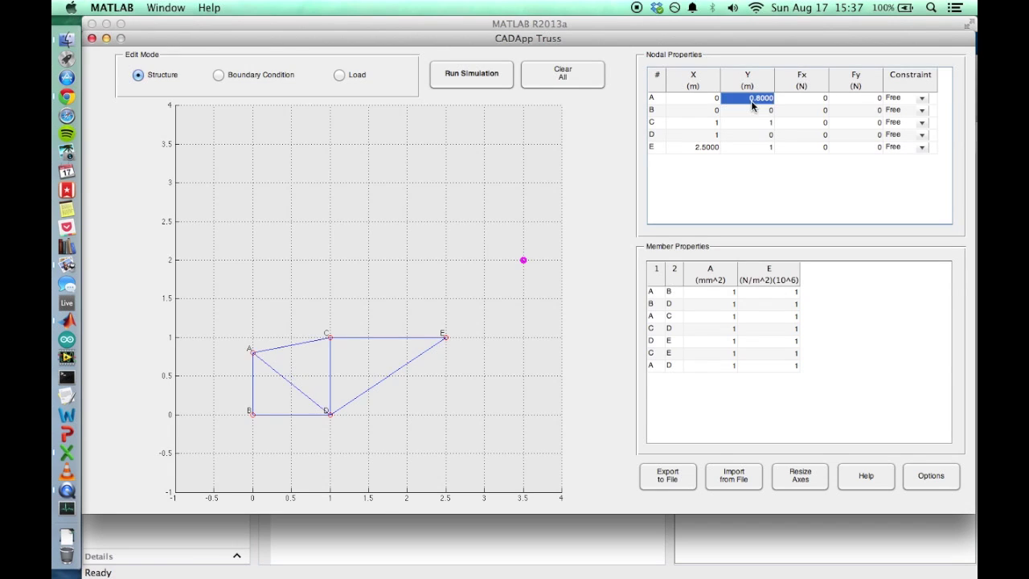
{"action": "double_click", "coordinate": [751, 122]}
{"action": "type", "text": "0.8"}
{"action": "key", "text": "Return"}
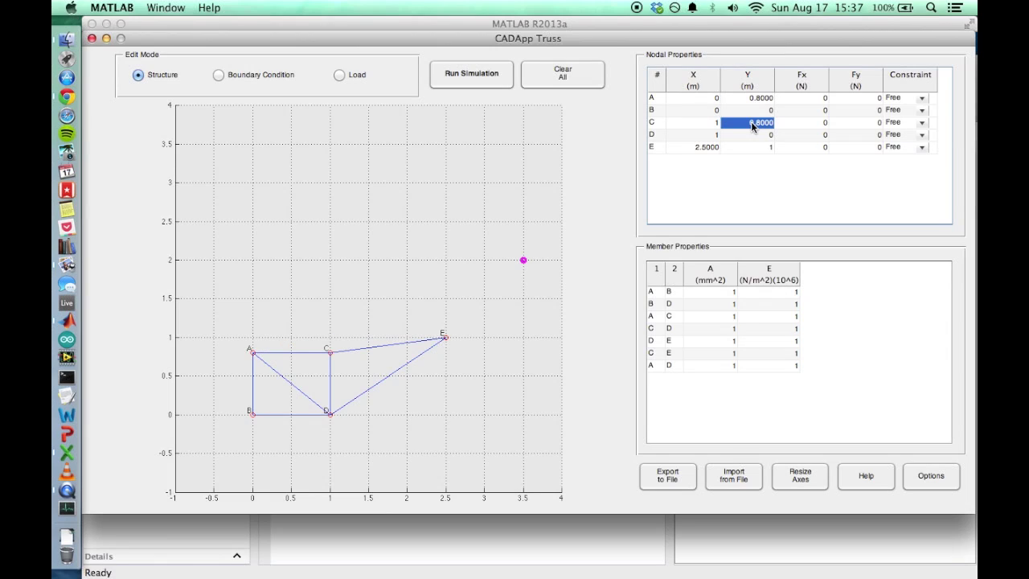
{"action": "double_click", "coordinate": [702, 123]}
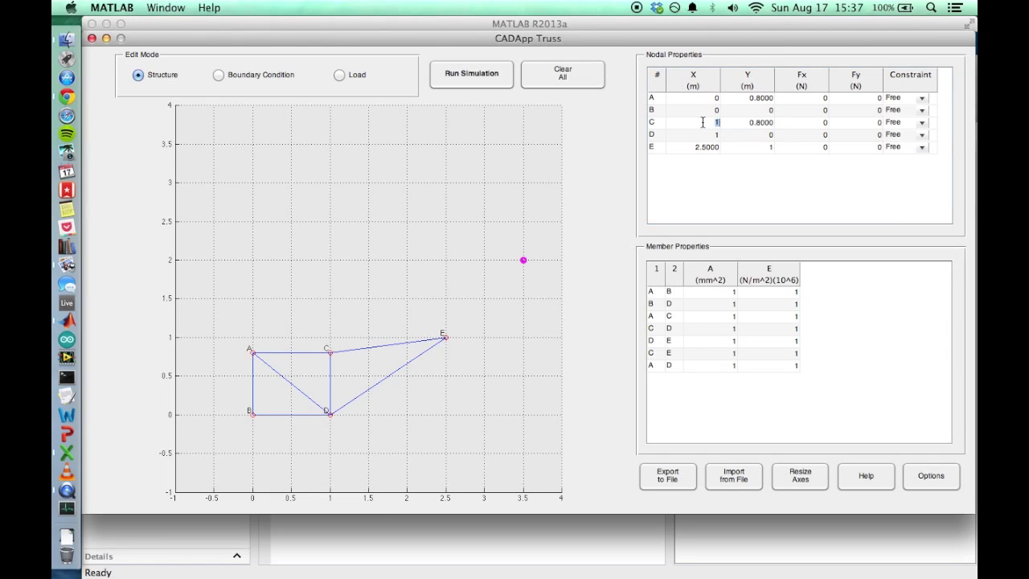
{"action": "type", "text": "0.6"}
{"action": "key", "text": "Return"}
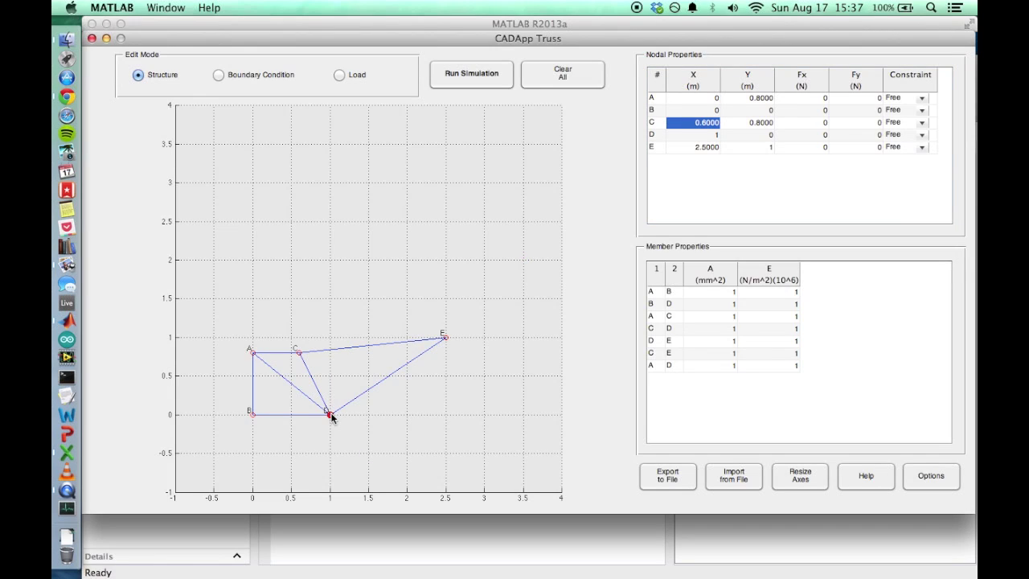
Step: Move node D to a new X of 0.6
{"action": "left_click", "coordinate": [330, 415]}
{"action": "left_click", "coordinate": [611, 247]}
{"action": "type", "text": "0.6"}
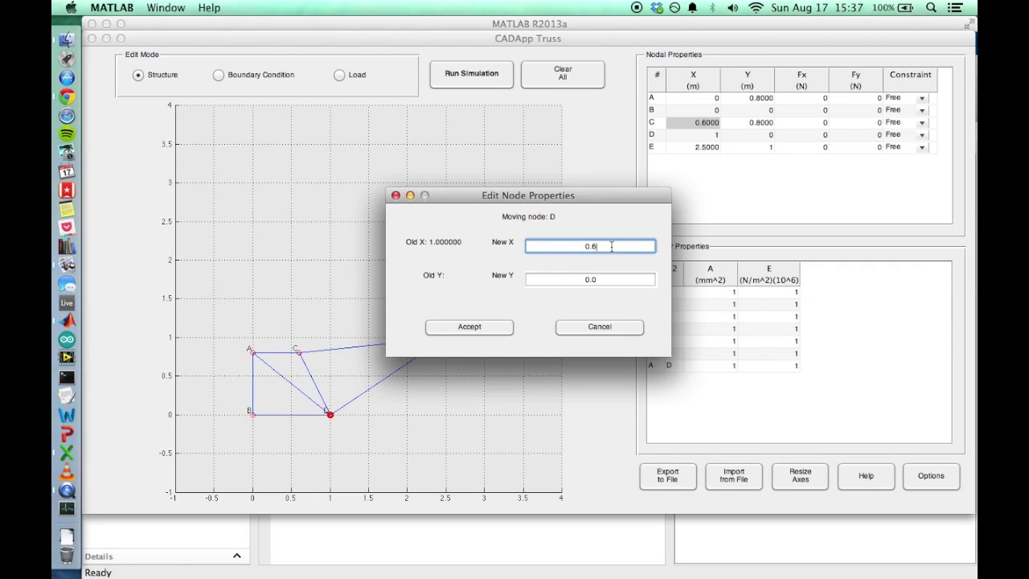
{"action": "left_click", "coordinate": [469, 327]}
Step: Move node E to (2.1, 0.8)
{"action": "left_click", "coordinate": [446, 338]}
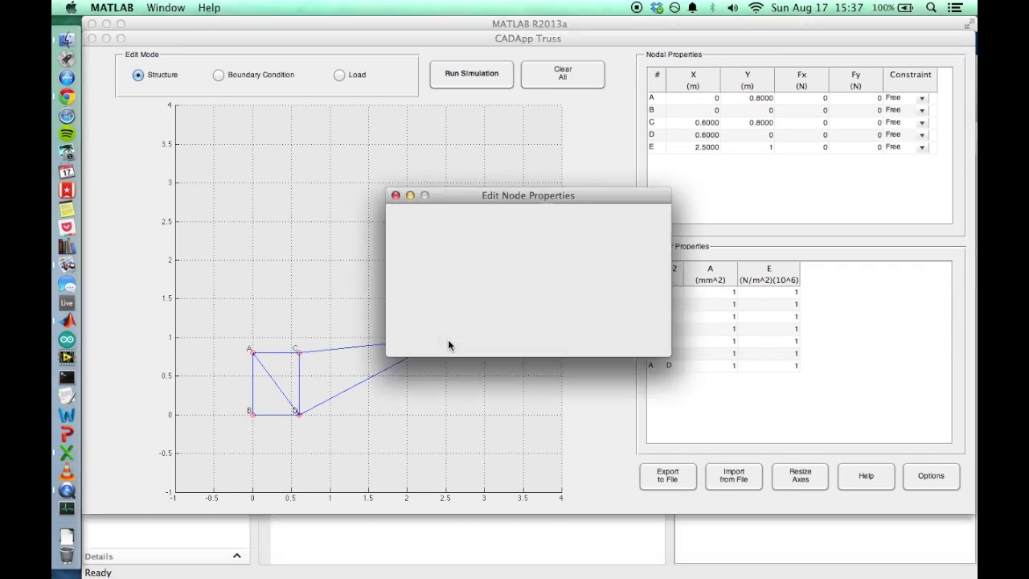
{"action": "left_click", "coordinate": [617, 246]}
{"action": "key", "text": "BackSpace"}
{"action": "type", "text": "1"}
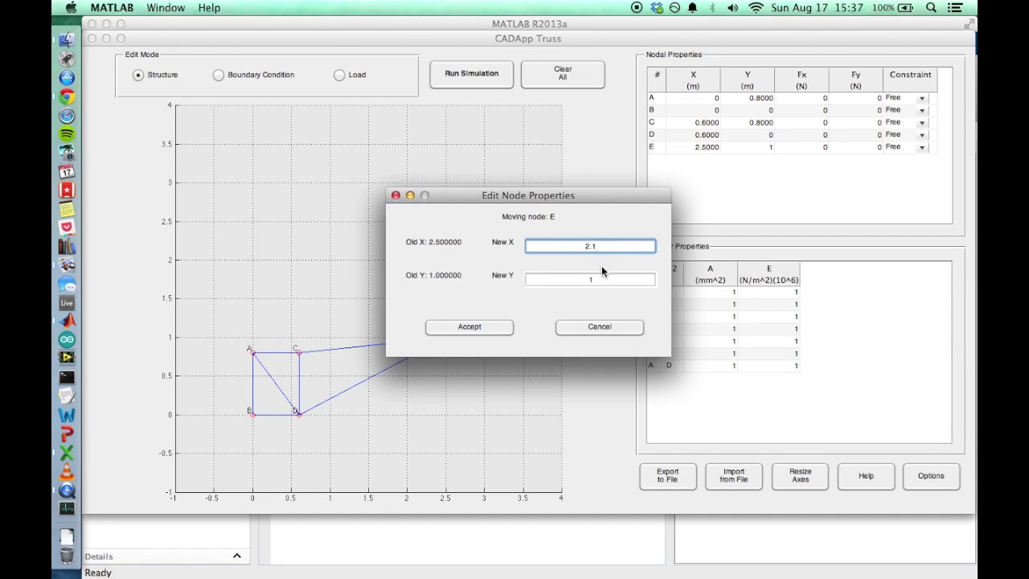
{"action": "left_click", "coordinate": [597, 279]}
{"action": "type", "text": "0.8"}
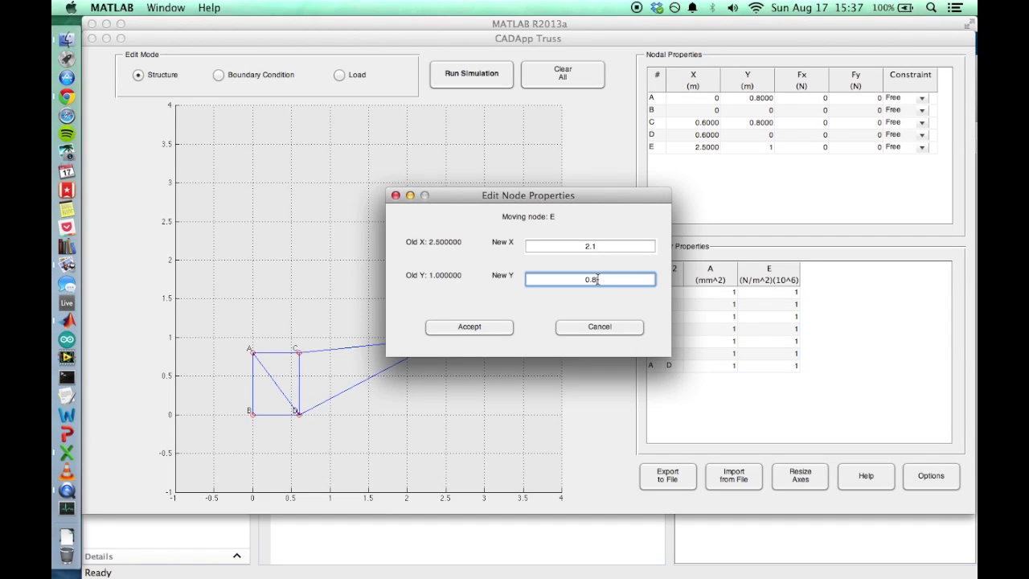
{"action": "left_click", "coordinate": [469, 327]}
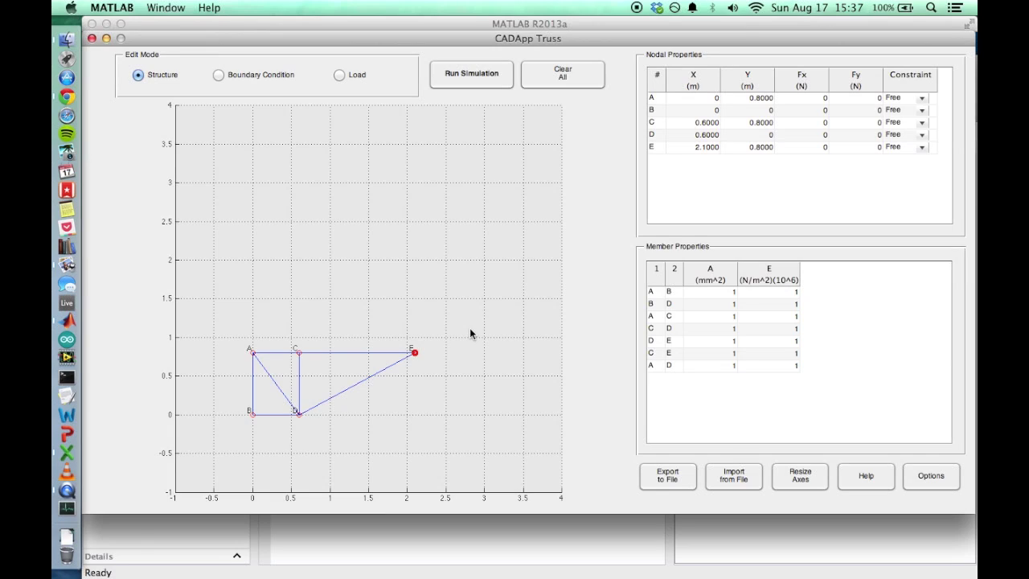
{"action": "left_click", "coordinate": [315, 153]}
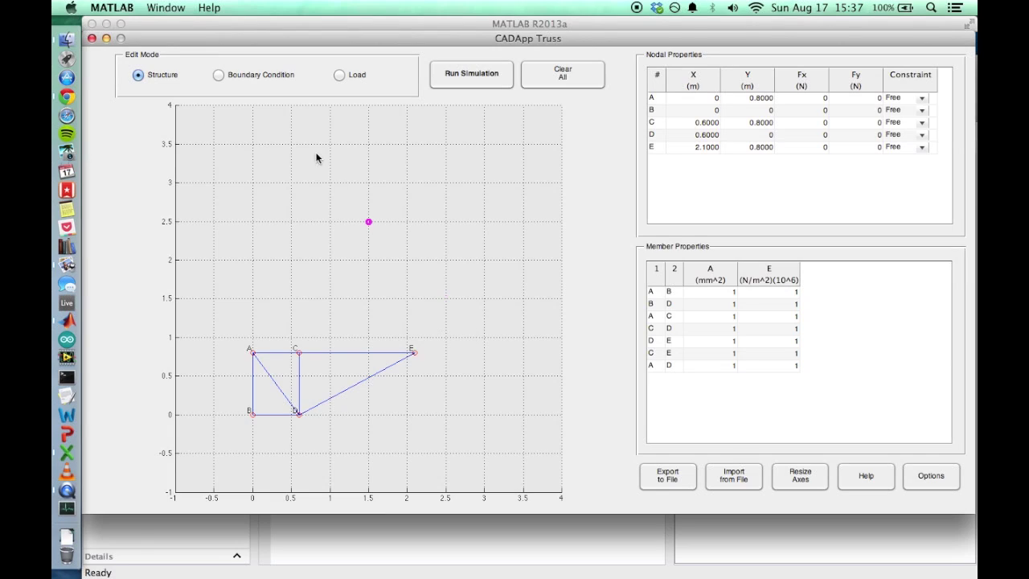
Step: In Boundary Condition mode, make node A a pinned support
{"action": "left_click", "coordinate": [216, 77]}
{"action": "left_click", "coordinate": [252, 353]}
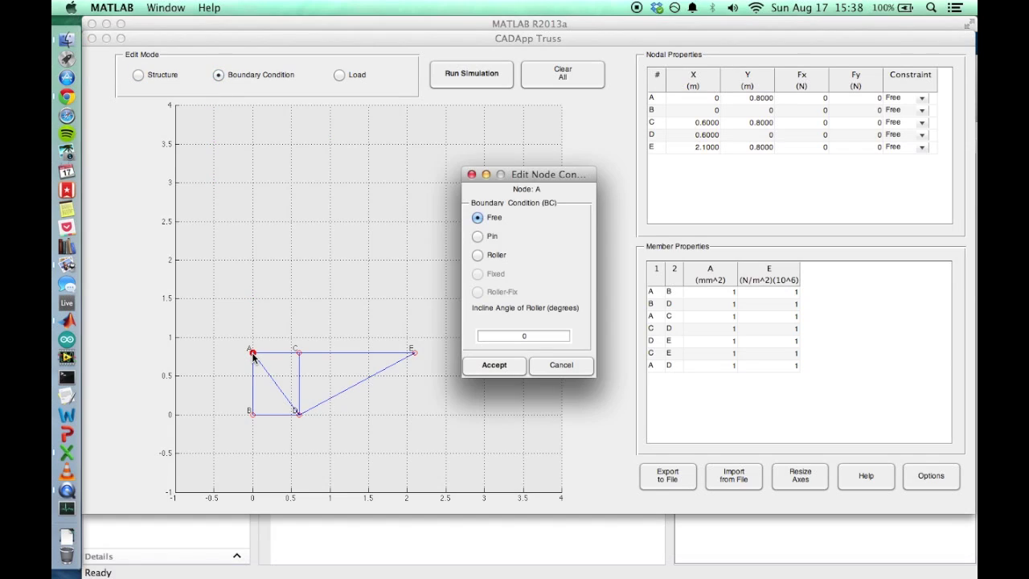
{"action": "left_click", "coordinate": [479, 236]}
{"action": "left_click", "coordinate": [497, 366]}
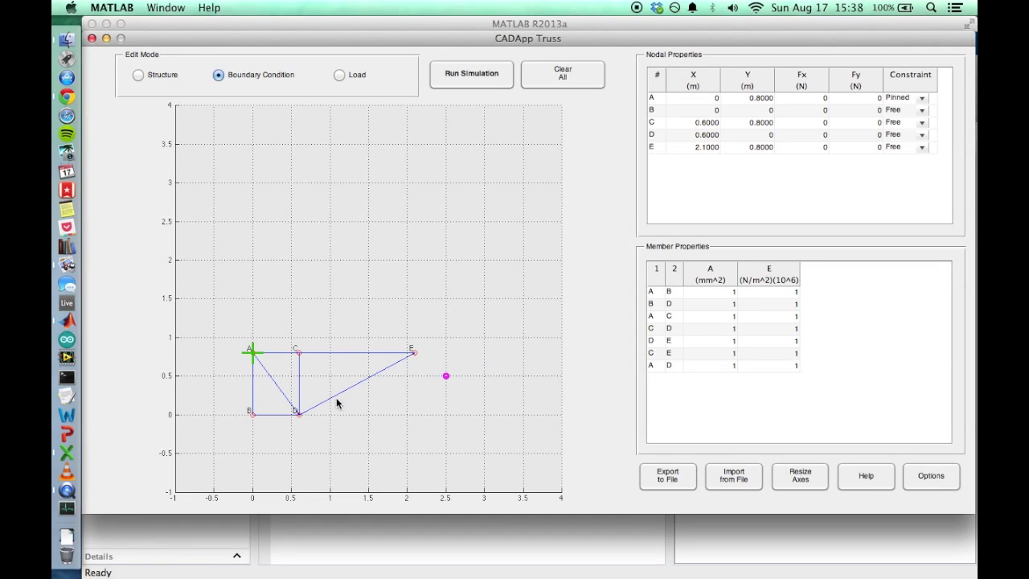
Step: Make node B a roller support with a 90-degree incline angle
{"action": "left_click", "coordinate": [252, 414]}
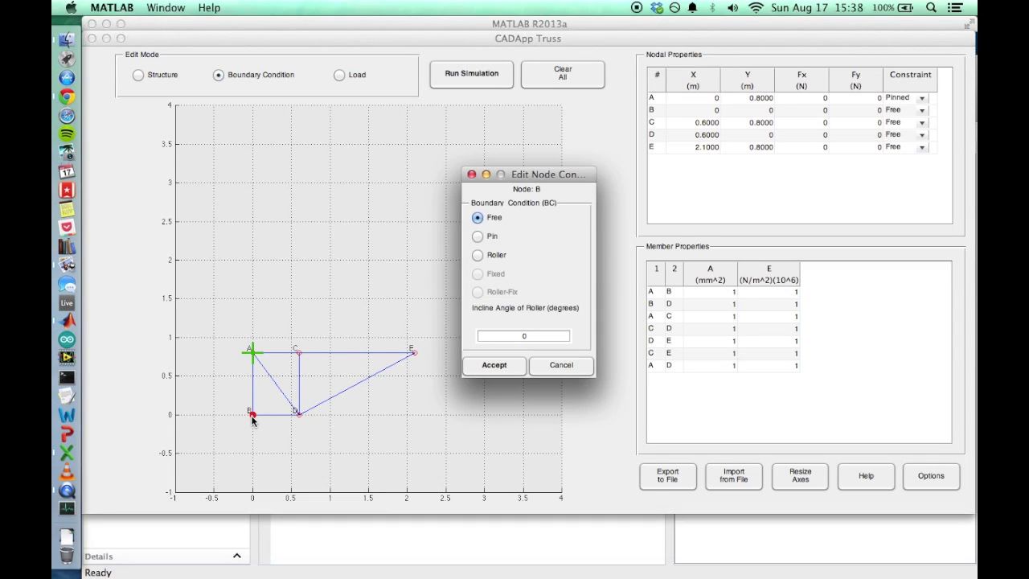
{"action": "left_click", "coordinate": [486, 256]}
{"action": "left_click", "coordinate": [508, 336]}
{"action": "type", "text": "90"}
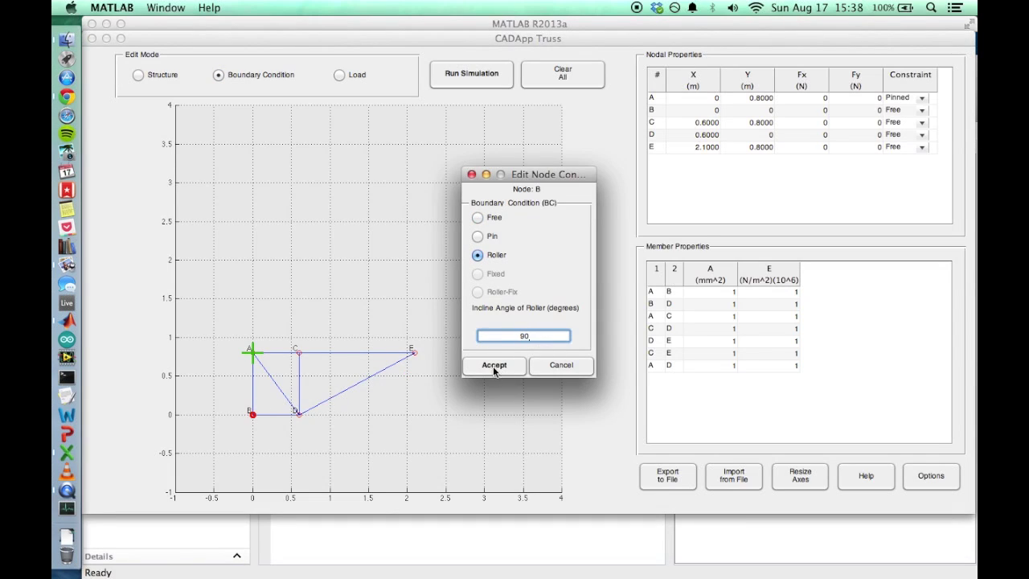
{"action": "left_click", "coordinate": [494, 366]}
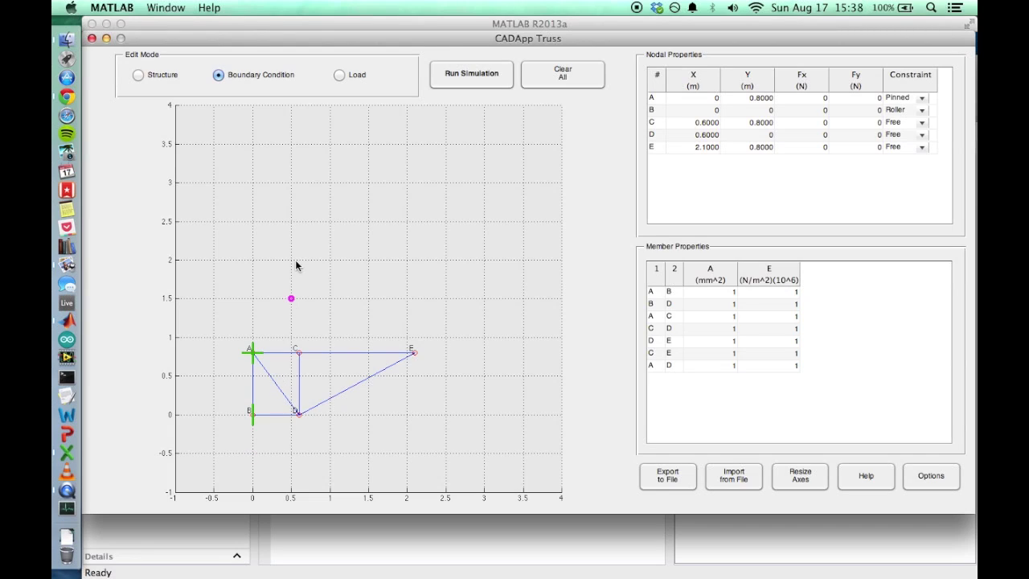
Step: In Load mode, give node E a Y component of -40000 N
{"action": "left_click", "coordinate": [340, 75]}
{"action": "left_click", "coordinate": [415, 353]}
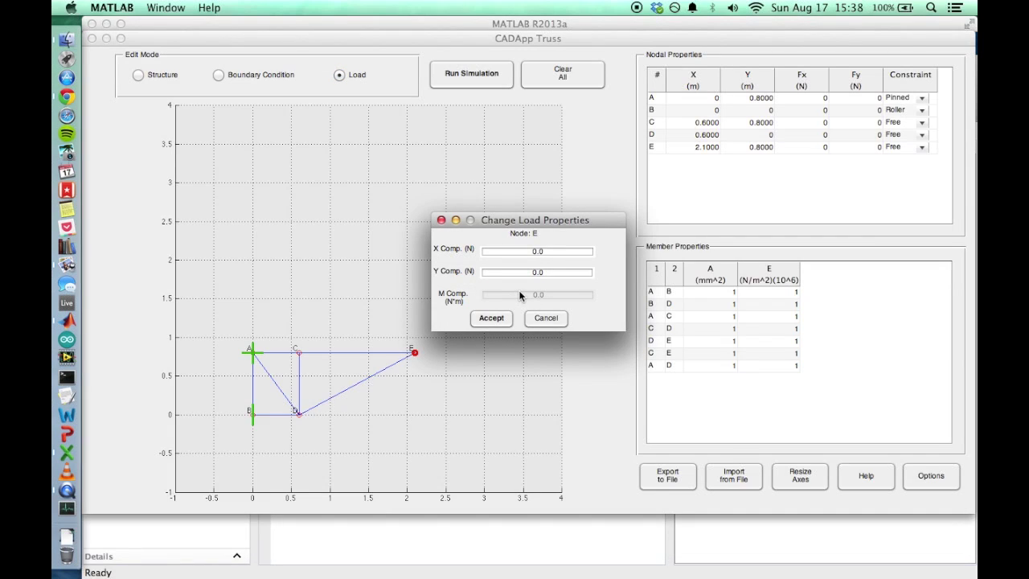
{"action": "left_click", "coordinate": [534, 272]}
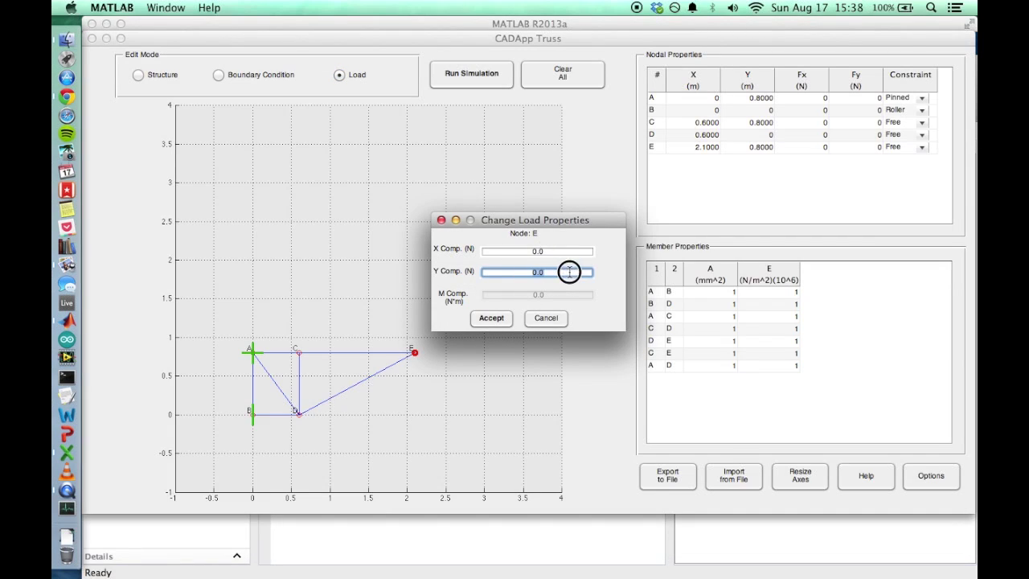
{"action": "type", "text": "-40000"}
{"action": "left_click", "coordinate": [489, 319]}
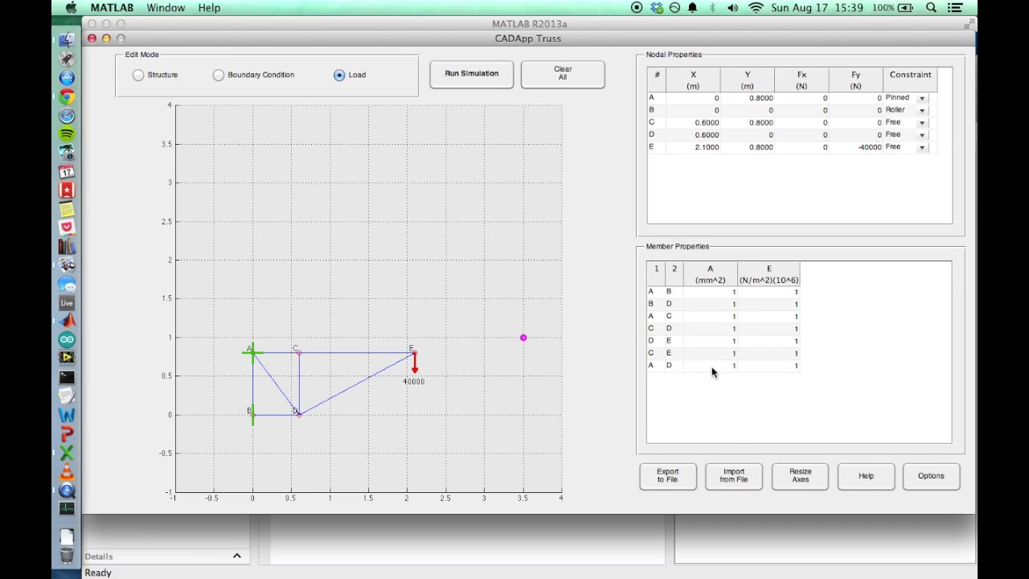
Step: Set the area of members B–D, C–D and D–E to 1000 mm²
{"action": "double_click", "coordinate": [722, 303]}
{"action": "type", "text": "5"}
{"action": "type", "text": "00"}
{"action": "type", "text": "0"}
{"action": "key", "text": "Return"}
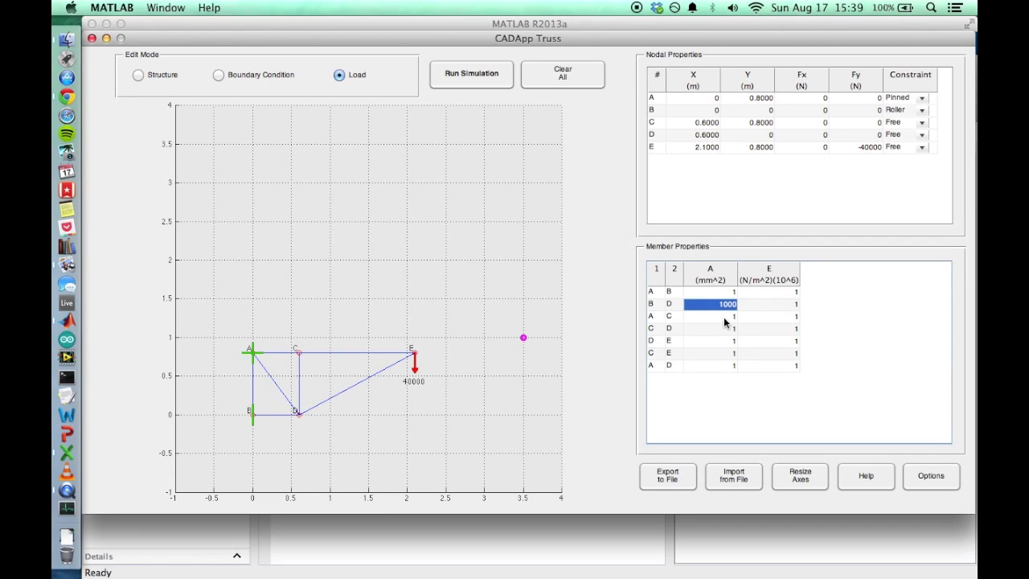
{"action": "double_click", "coordinate": [723, 328]}
{"action": "type", "text": "1000"}
{"action": "key", "text": "Return"}
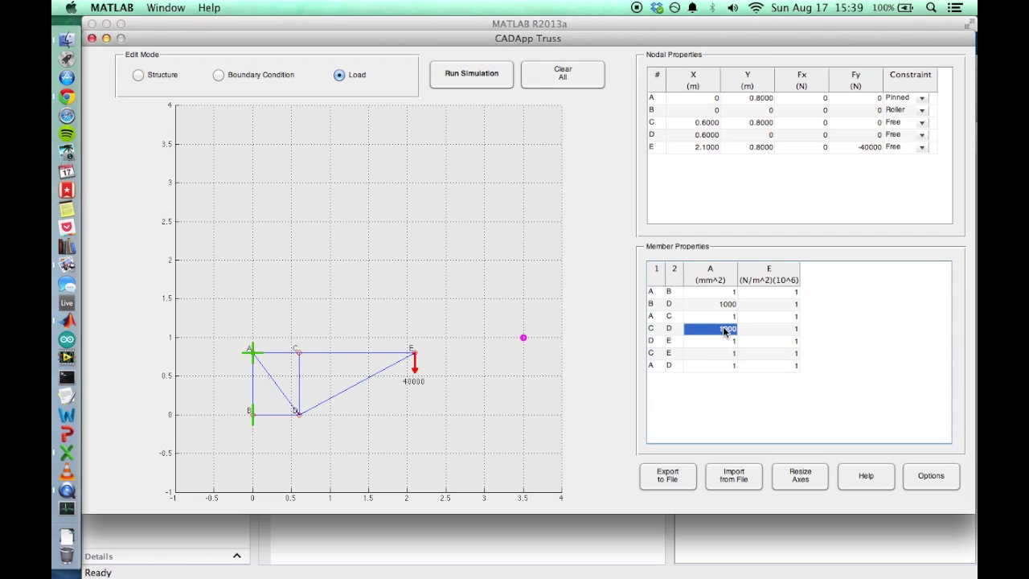
{"action": "double_click", "coordinate": [719, 343]}
{"action": "type", "text": "1000"}
{"action": "key", "text": "Return"}
Step: Set the area of members A–B, A–C, C–E and A–D to 500 mm²
{"action": "double_click", "coordinate": [722, 292]}
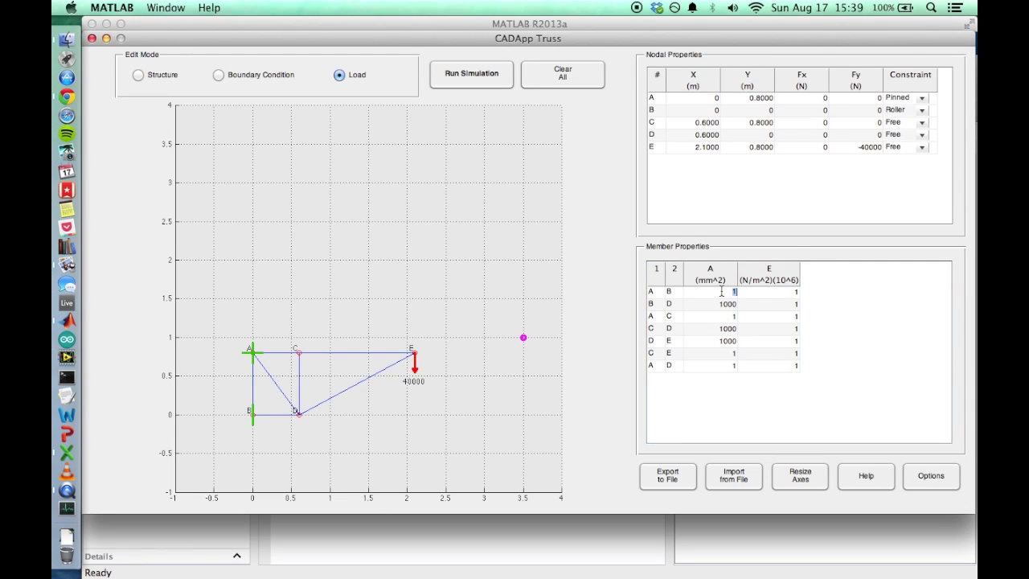
{"action": "type", "text": "500"}
{"action": "key", "text": "Return"}
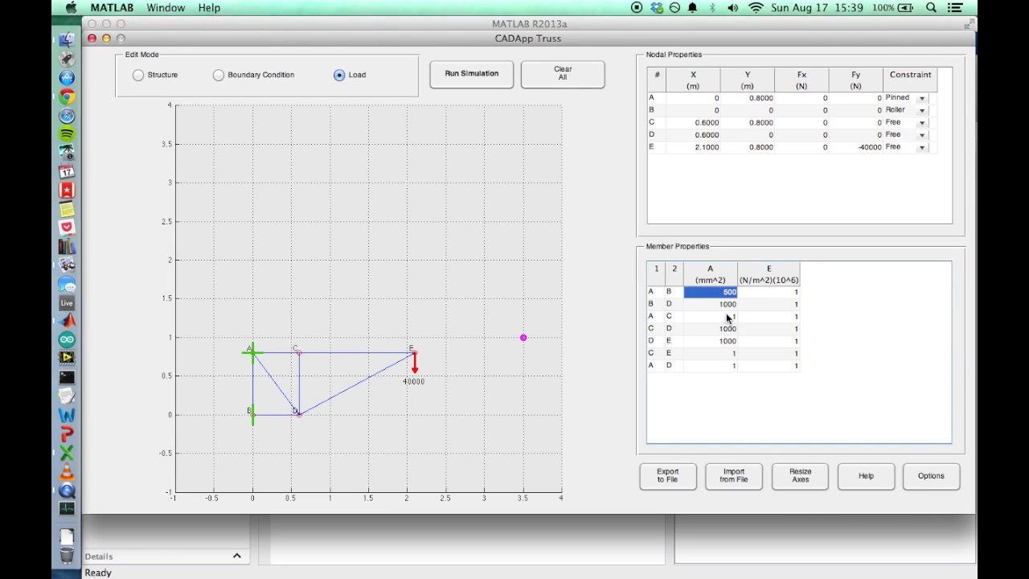
{"action": "double_click", "coordinate": [728, 316]}
{"action": "type", "text": "500"}
{"action": "key", "text": "Return"}
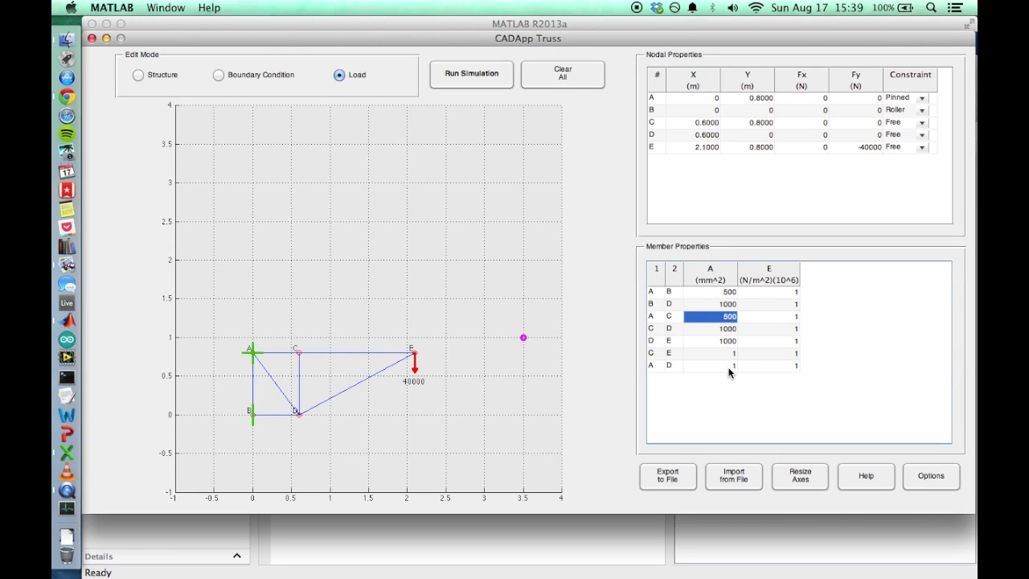
{"action": "double_click", "coordinate": [728, 353]}
{"action": "type", "text": "500"}
{"action": "key", "text": "Return"}
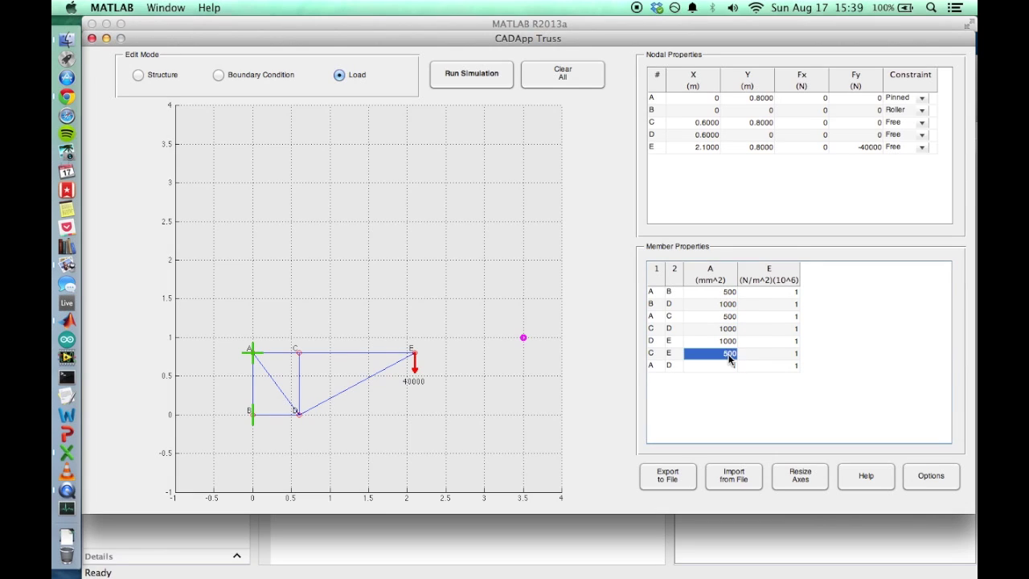
{"action": "double_click", "coordinate": [728, 364]}
{"action": "type", "text": "500"}
{"action": "key", "text": "Return"}
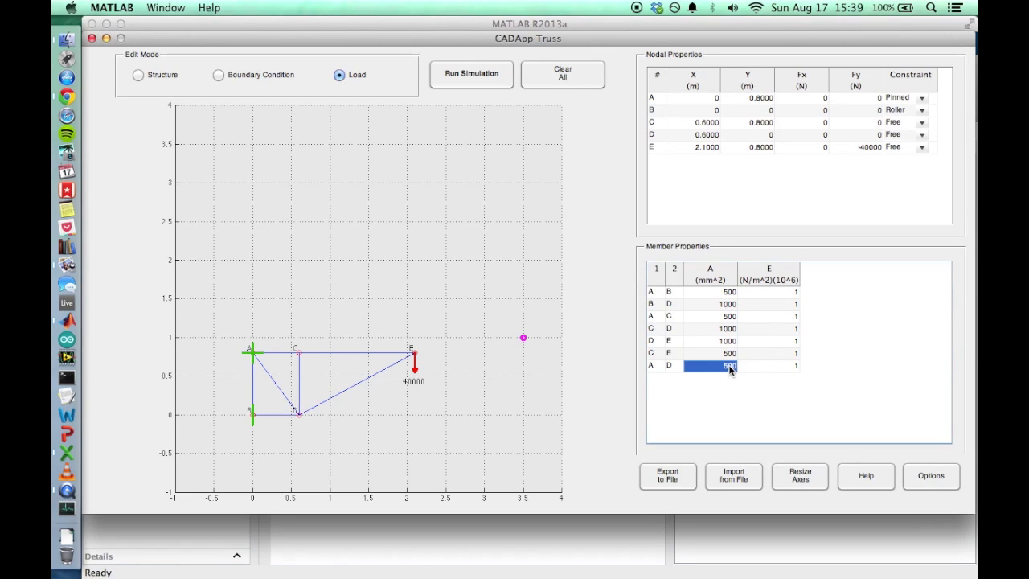
Step: Enter an elastic modulus E of 73000 for all seven members
{"action": "double_click", "coordinate": [785, 292]}
{"action": "type", "text": "73000"}
{"action": "key", "text": "Return"}
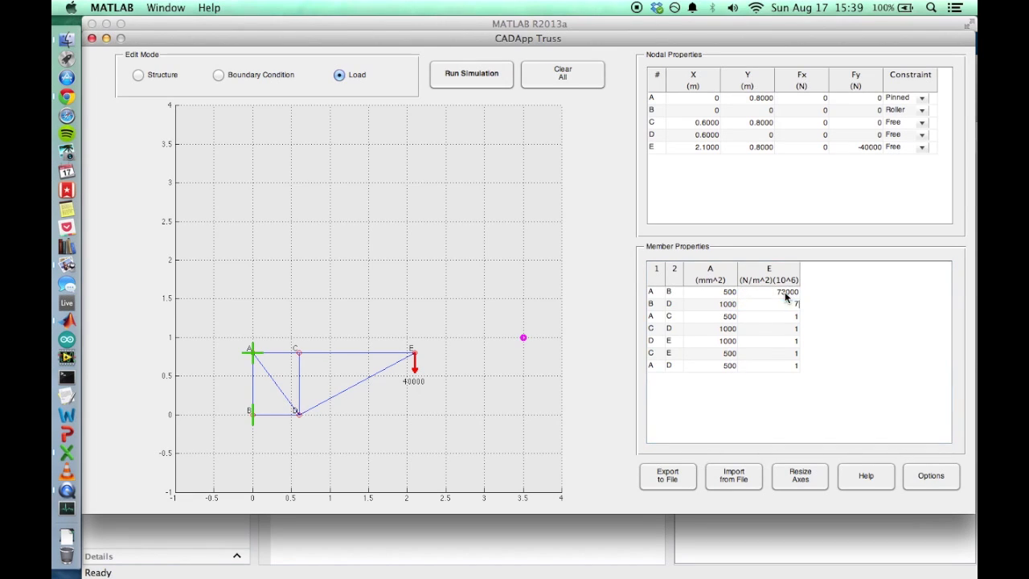
{"action": "type", "text": "73000"}
{"action": "key", "text": "Return"}
{"action": "type", "text": "73000"}
{"action": "key", "text": "Return"}
{"action": "type", "text": "73000"}
{"action": "key", "text": "Return"}
{"action": "type", "text": "73000"}
{"action": "key", "text": "Return"}
{"action": "type", "text": "73000"}
{"action": "key", "text": "Return"}
{"action": "type", "text": "73000"}
{"action": "key", "text": "Return"}
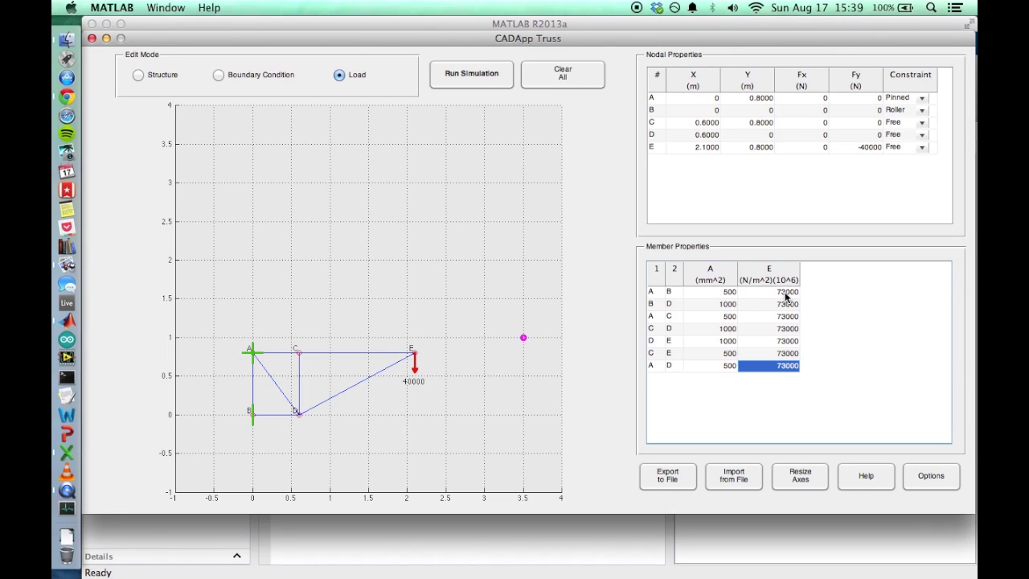
Step: Export the truss model to the Desktop as 'truss example', replacing the existing file
{"action": "left_click", "coordinate": [673, 479]}
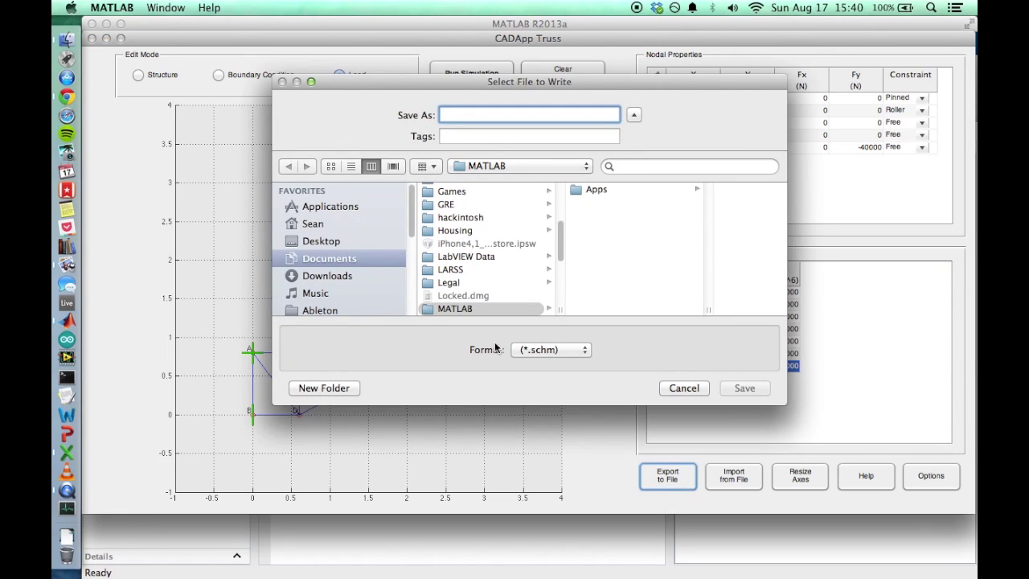
{"action": "left_click", "coordinate": [323, 240]}
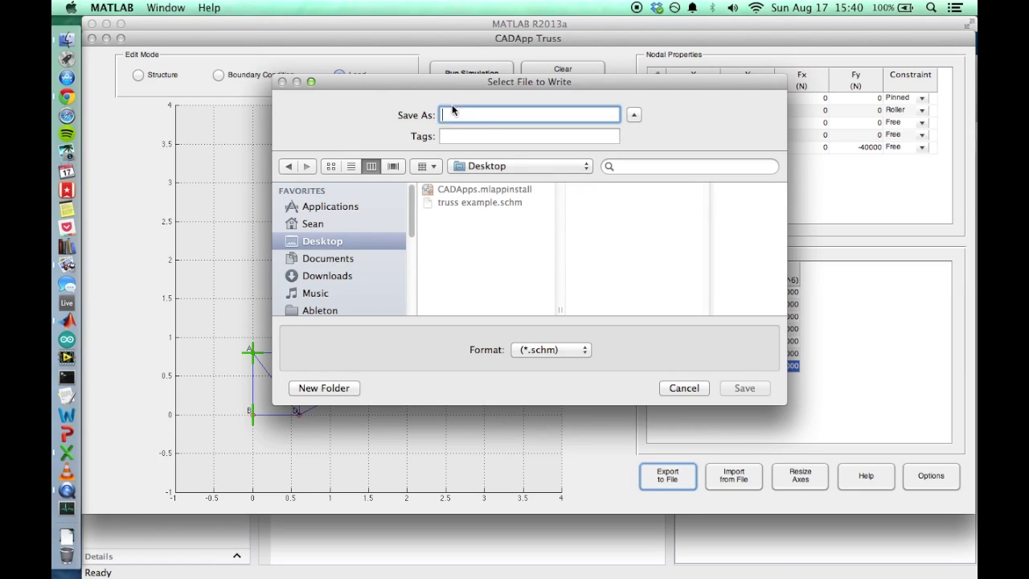
{"action": "type", "text": "truss e"}
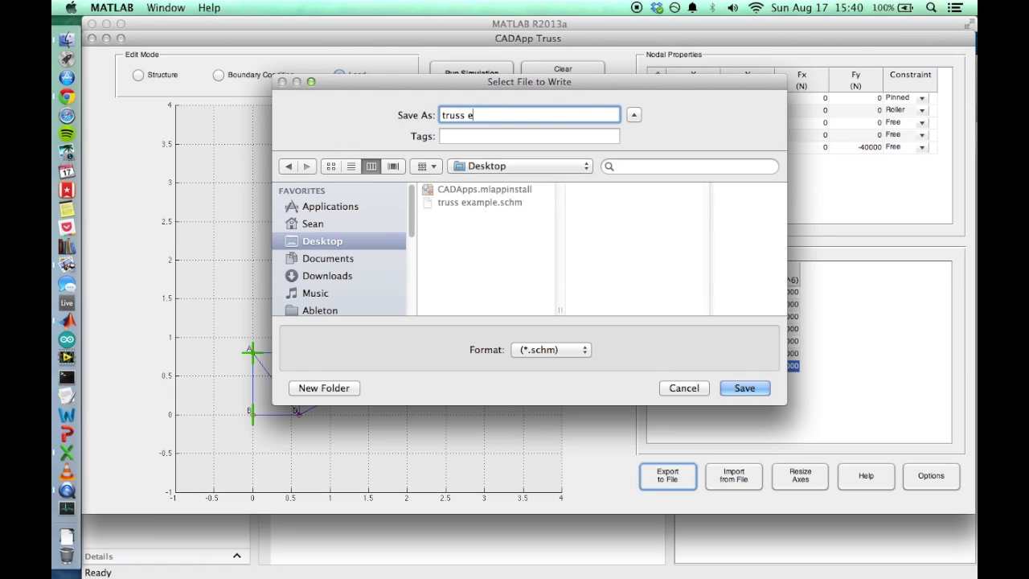
{"action": "type", "text": "xample"}
{"action": "left_click", "coordinate": [741, 388]}
{"action": "left_click", "coordinate": [635, 182]}
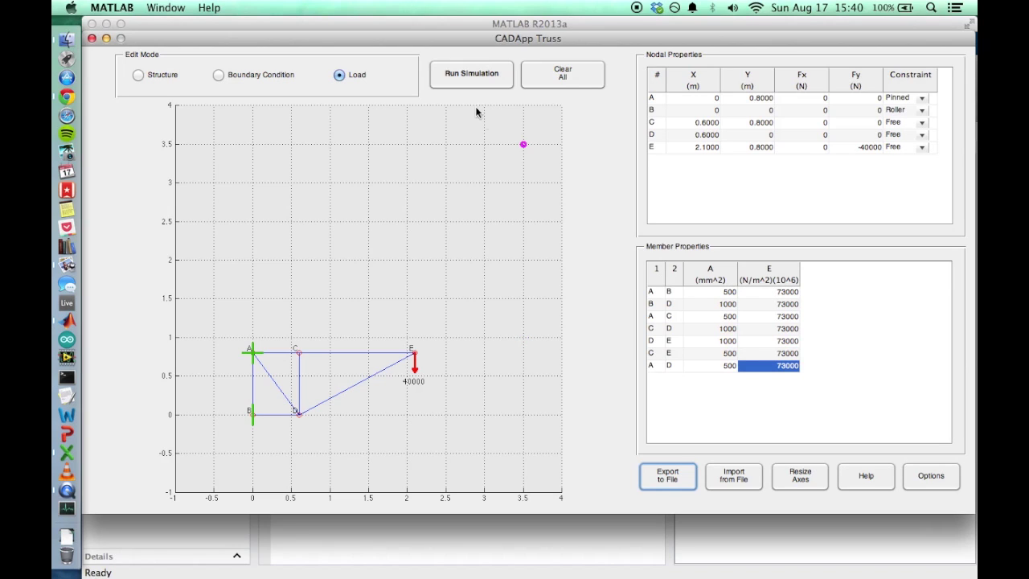
Step: Run the truss simulation to plot member axial forces from -1.85e+05 to 7.53e+04 N
{"action": "left_click", "coordinate": [454, 73]}
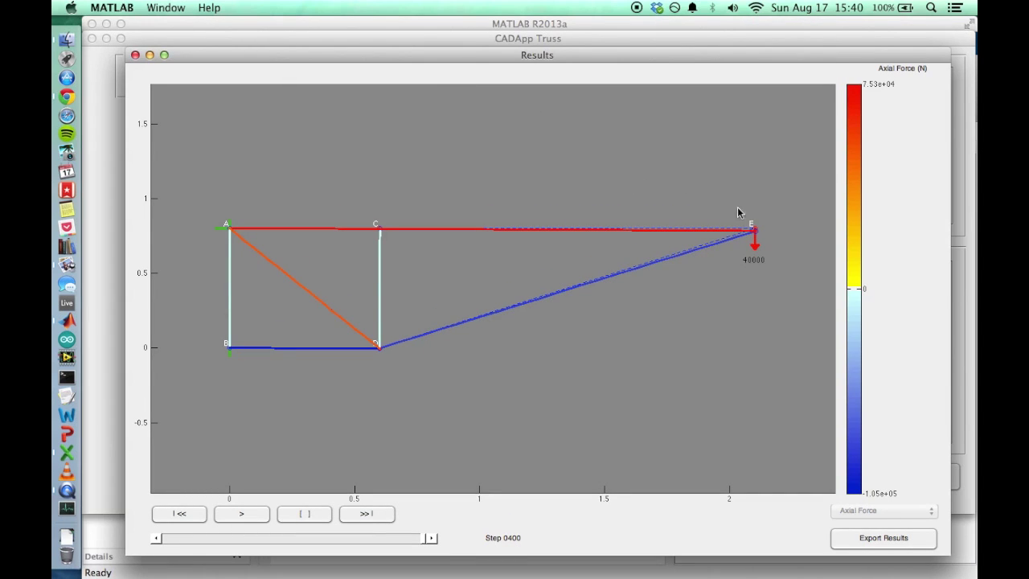
{"action": "mouse_move", "coordinate": [755, 231]}
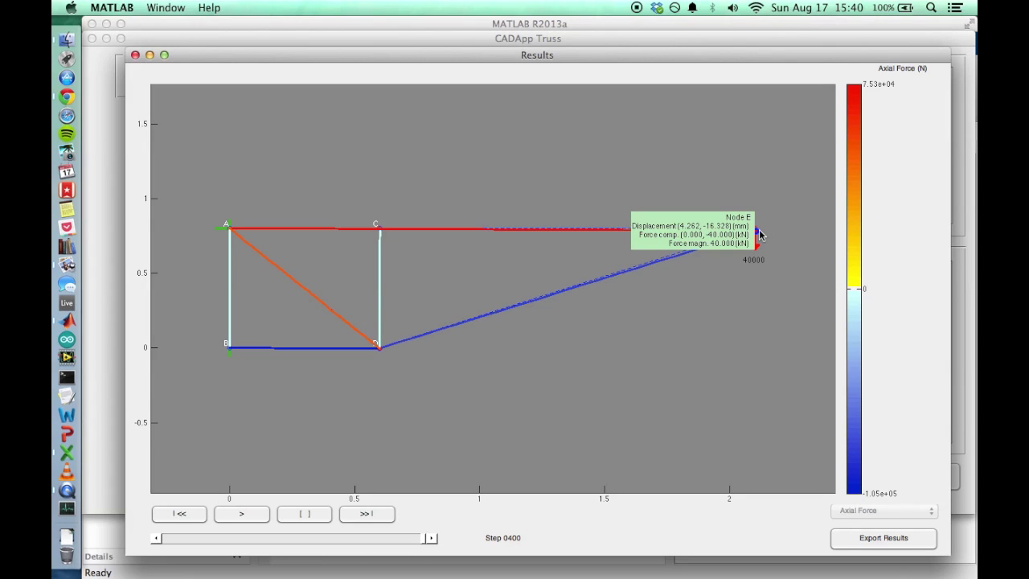
{"action": "left_click", "coordinate": [67, 266]}
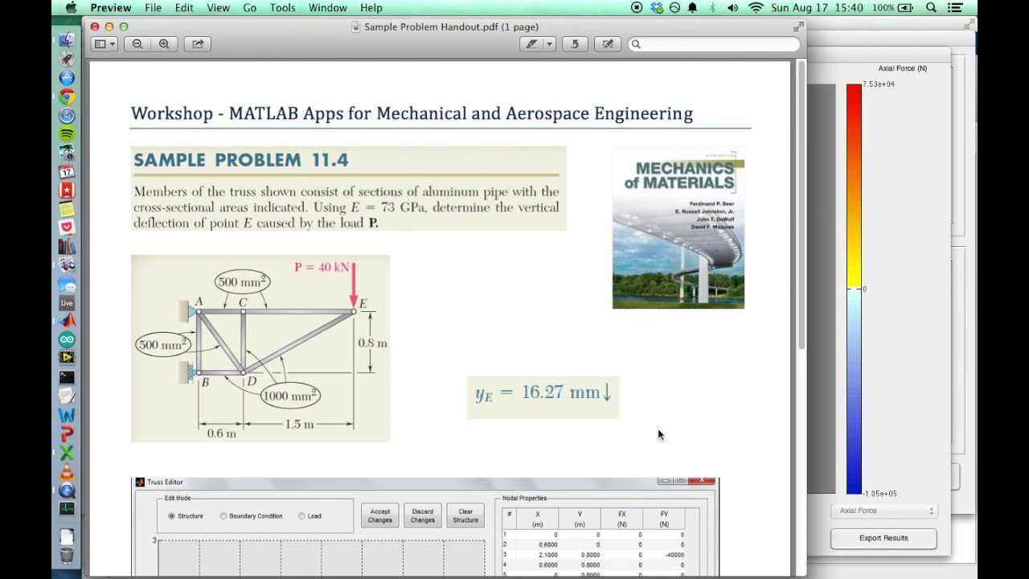
{"action": "left_click", "coordinate": [67, 320]}
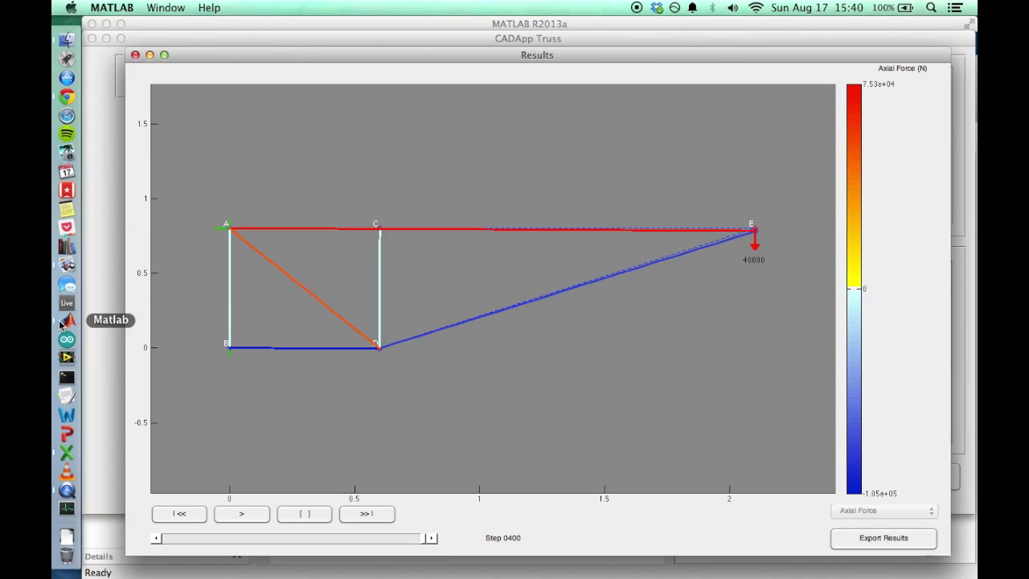
Step: Export all simulation results to a CSV file named 'truss example' on the Desktop
{"action": "left_click", "coordinate": [852, 539]}
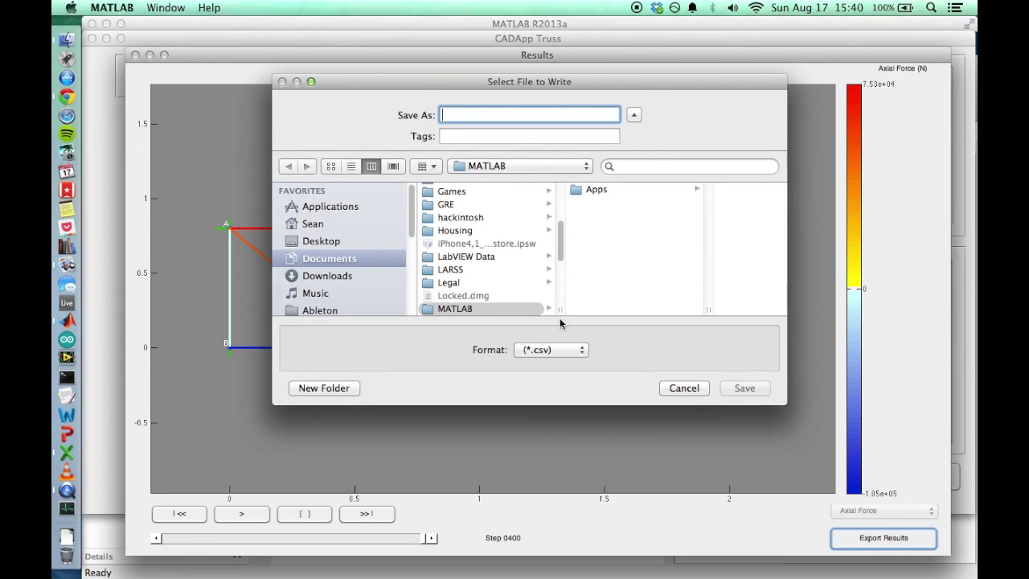
{"action": "left_click", "coordinate": [333, 243]}
{"action": "type", "text": "truss example"}
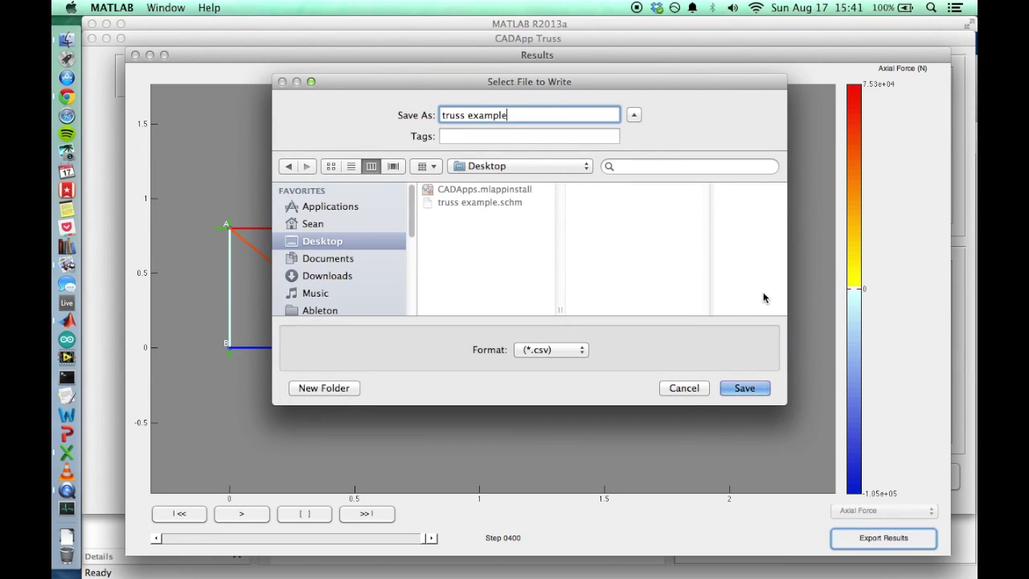
{"action": "left_click", "coordinate": [743, 389]}
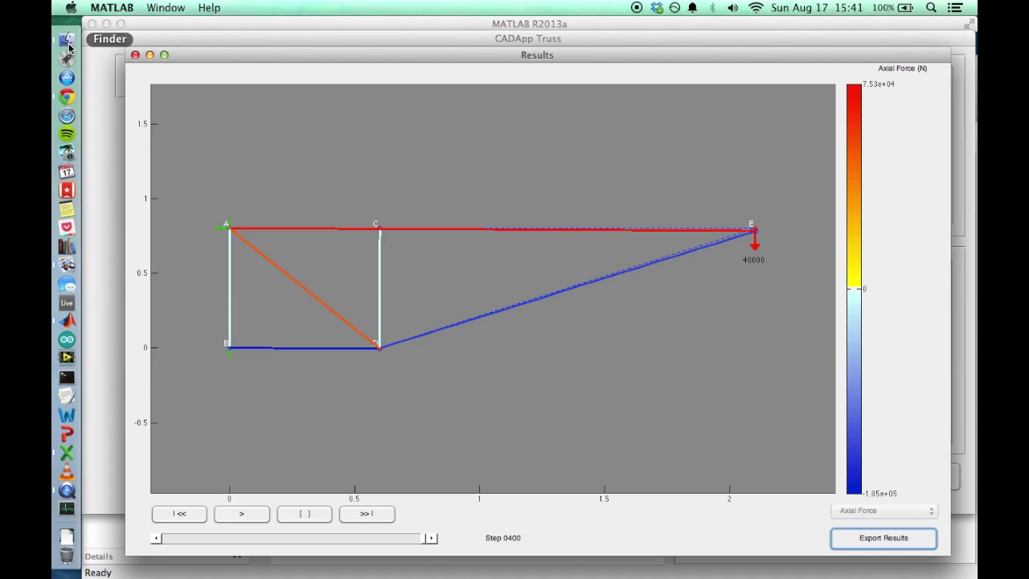
Step: Bring the Results window forward, then view the Desktop folder in Finder with truss example.csv
{"action": "key", "text": "ctrl+Up"}
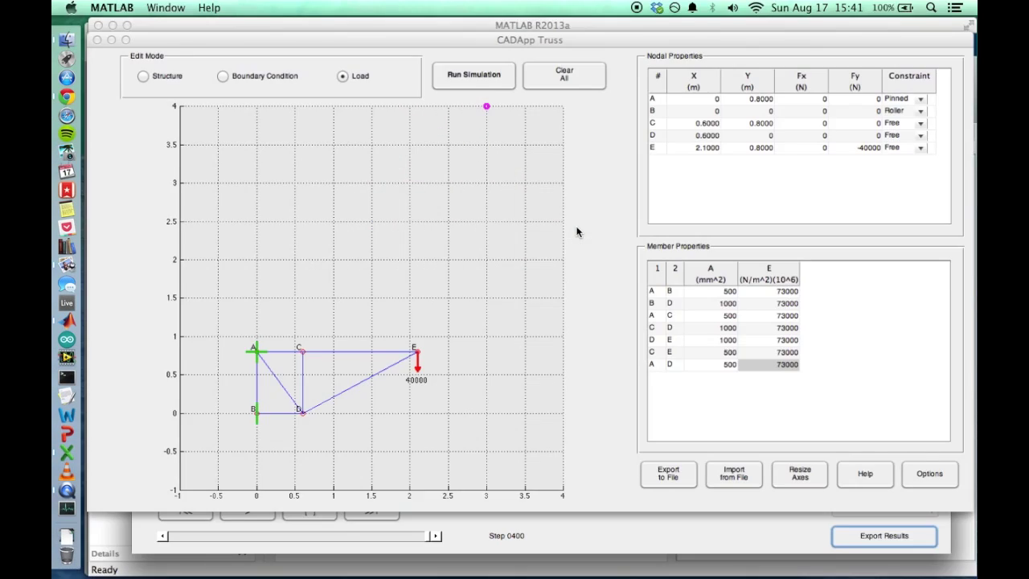
{"action": "key", "text": "ctrl+Up"}
{"action": "left_click", "coordinate": [695, 324]}
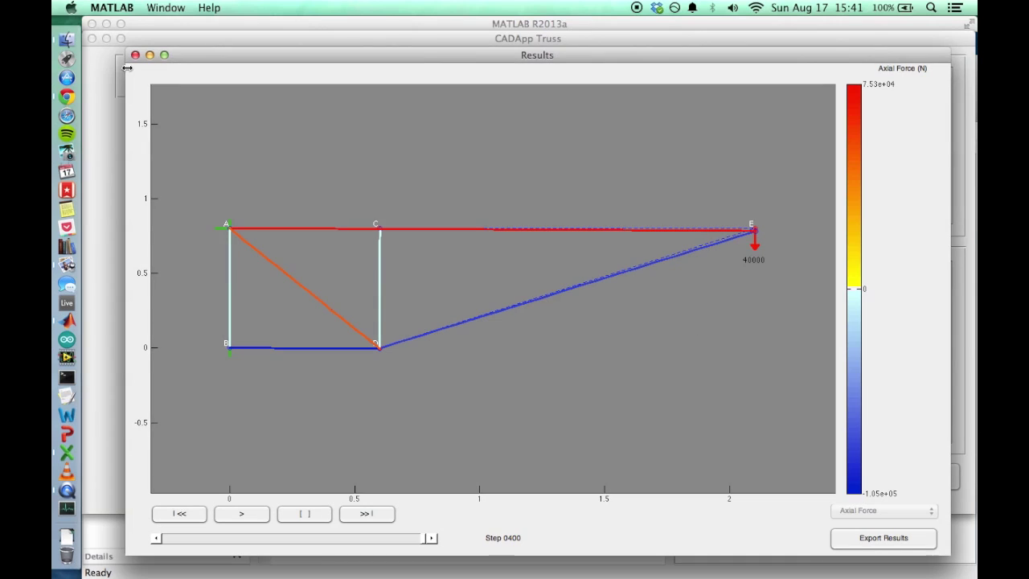
{"action": "left_click", "coordinate": [67, 38]}
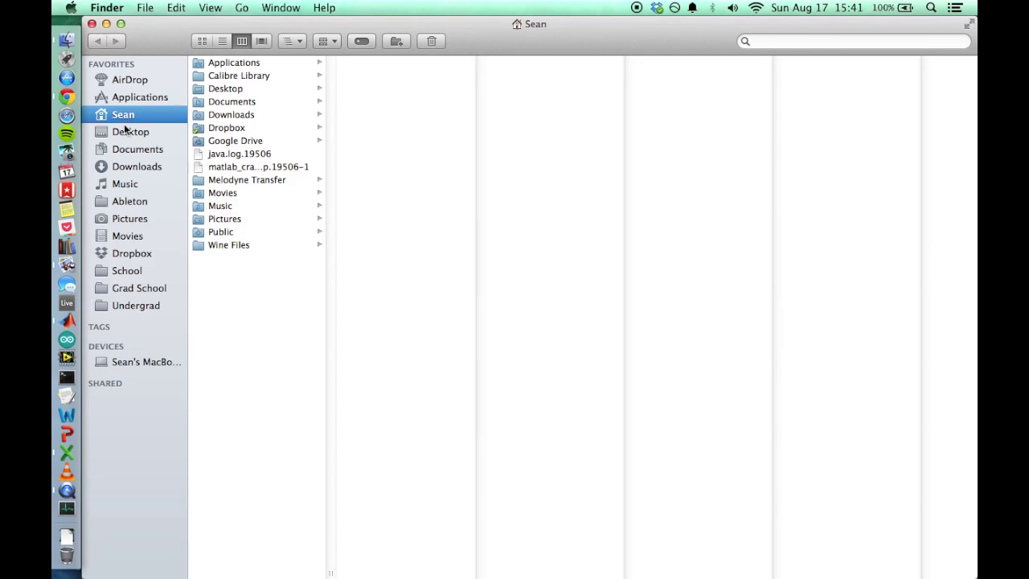
{"action": "left_click", "coordinate": [127, 131]}
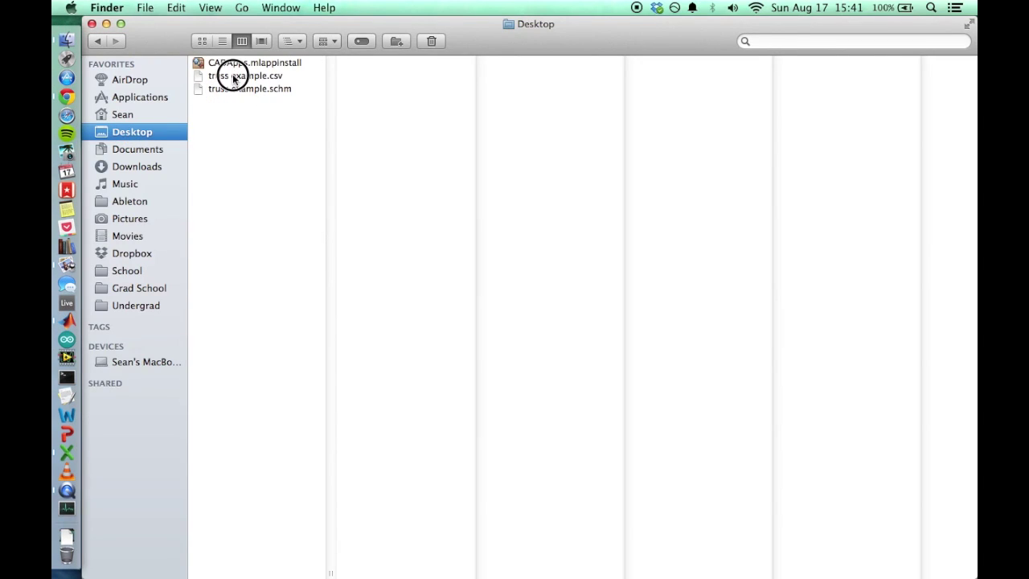
Step: Open truss example.csv in Excel to see node displacements, reactions and seven member forces
{"action": "double_click", "coordinate": [233, 76]}
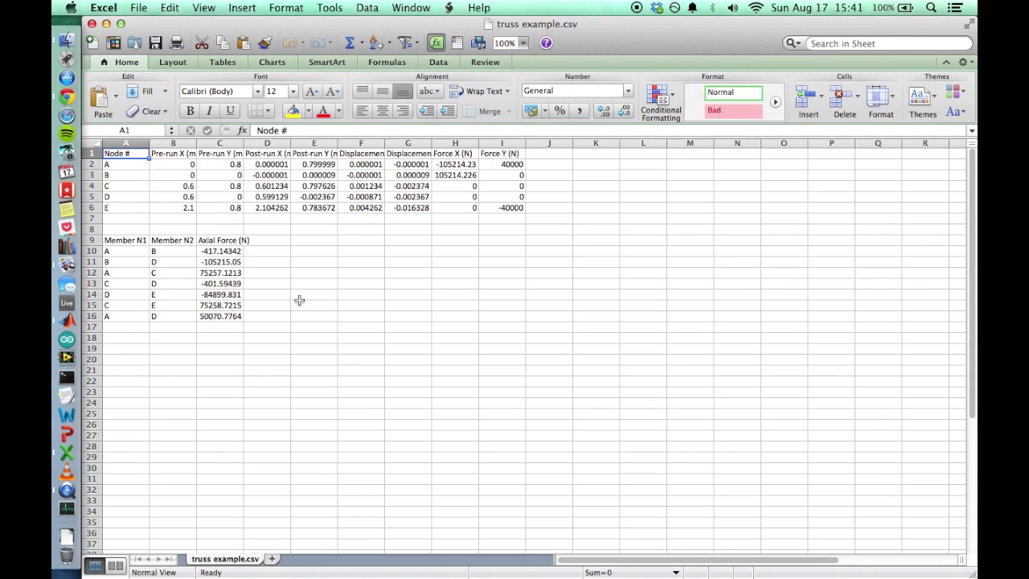
Step: Switch back to MATLAB and close the Results window to reveal the truss editor
{"action": "left_click", "coordinate": [68, 321]}
{"action": "left_click", "coordinate": [136, 55]}
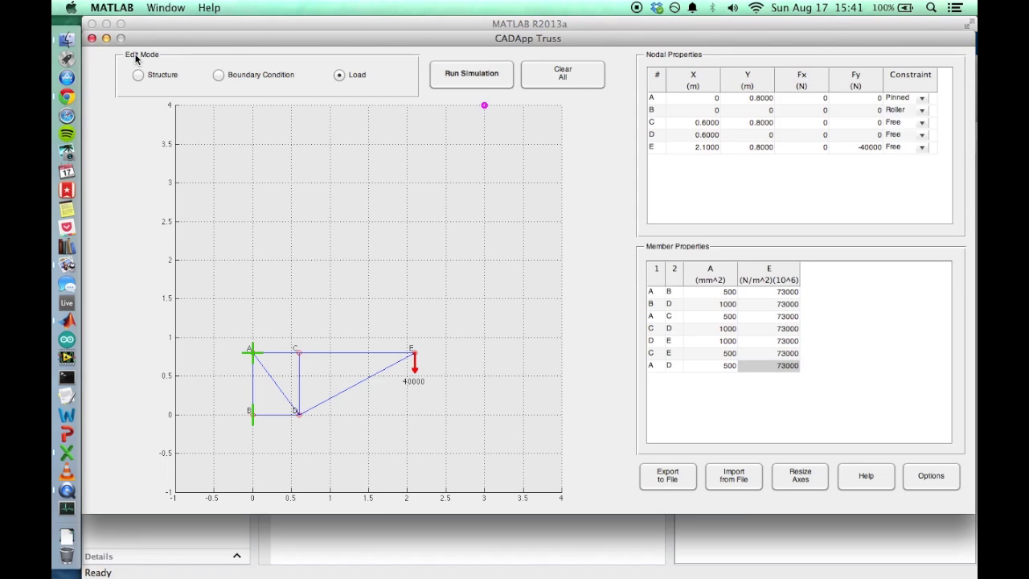